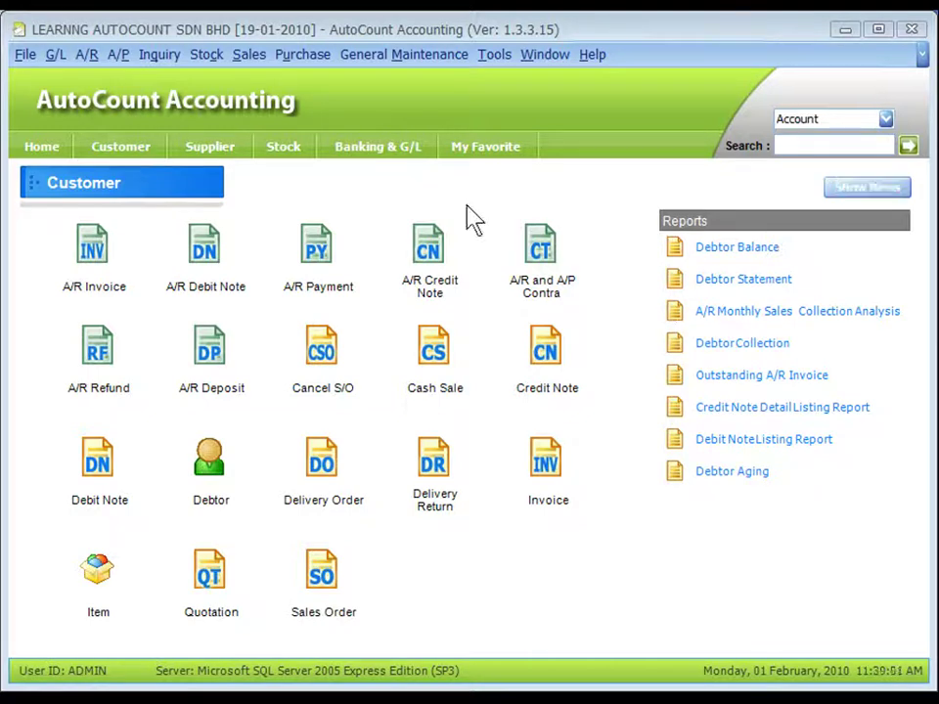
# Enable the Basic Multi-UOM module in the account book's module settings.
pyautogui.click(494, 54)
pyautogui.moveTo(587, 420)
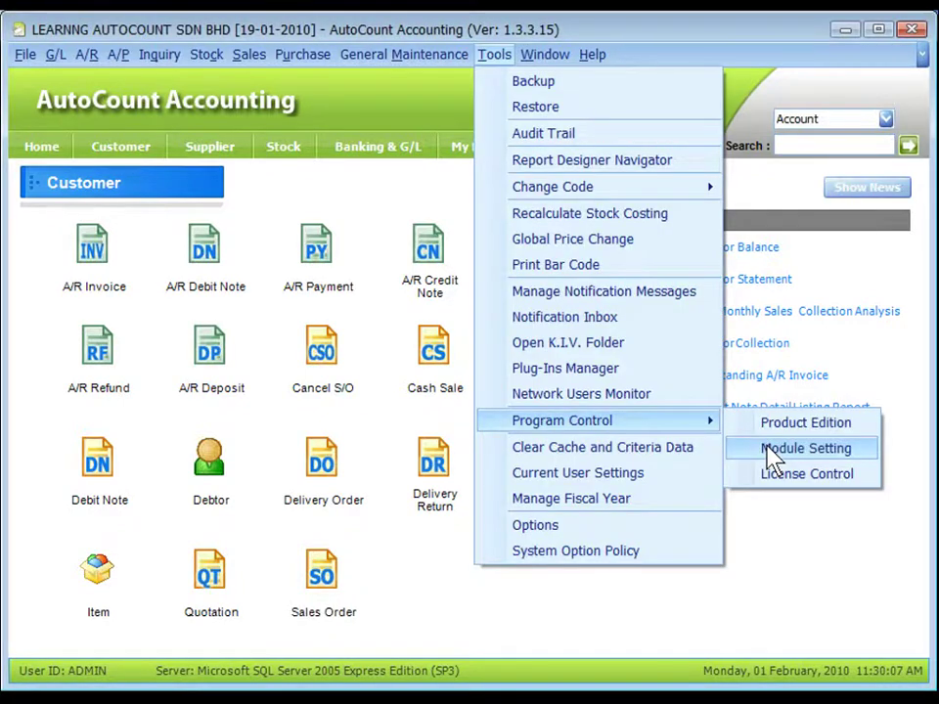
pyautogui.click(797, 452)
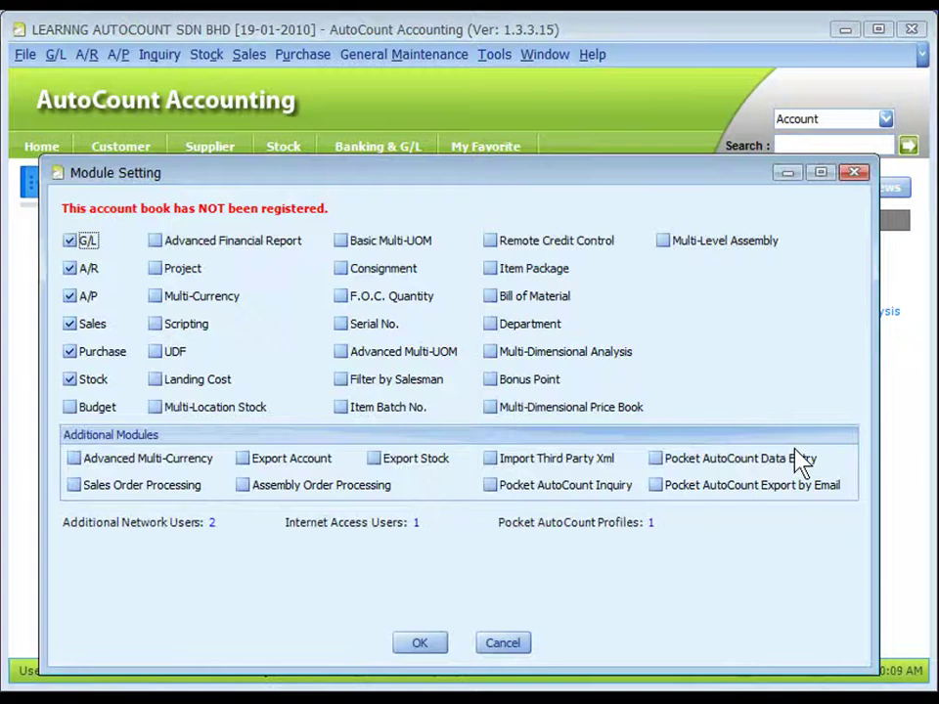
pyautogui.click(353, 244)
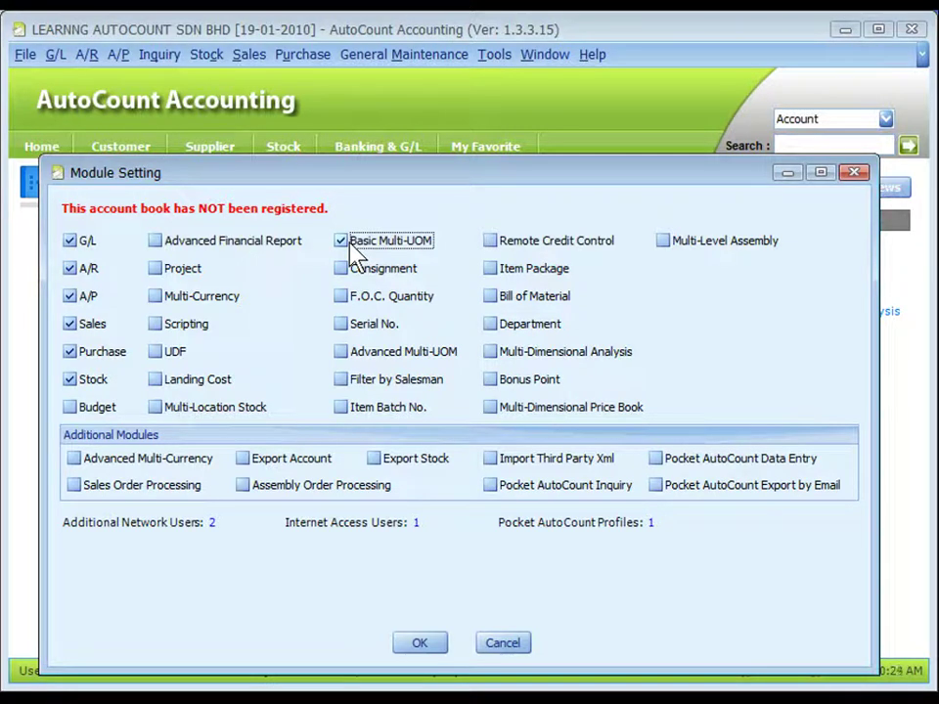
pyautogui.click(420, 646)
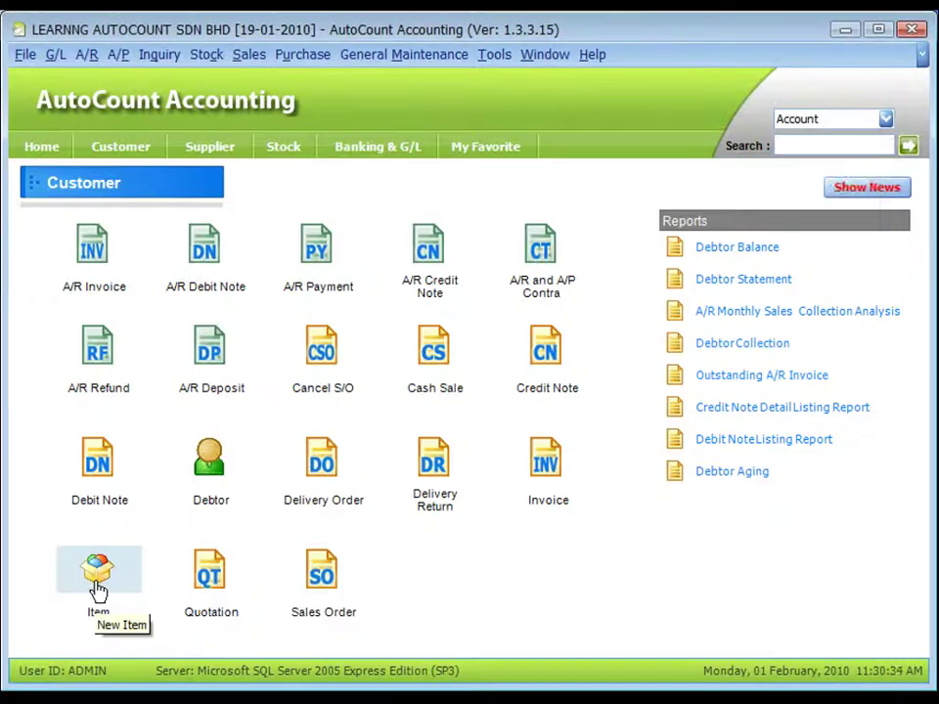
# Create a new stock item with code B001 and description ITEM WITH UOM.
pyautogui.click(98, 577)
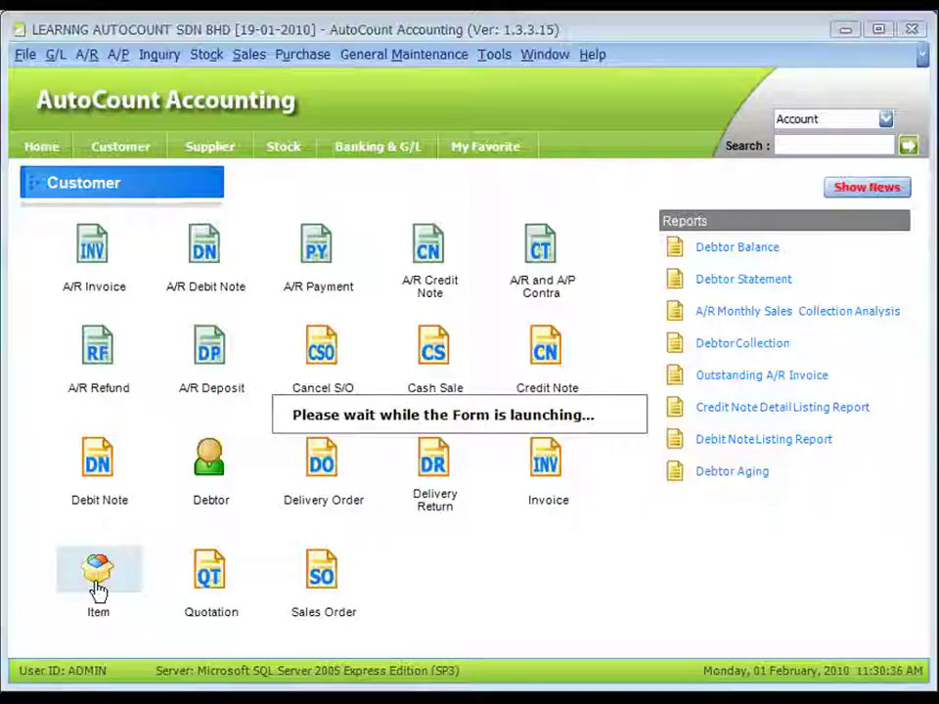
pyautogui.write('B001')
pyautogui.press('Tab')
pyautogui.write('ITEM WITH UOM')
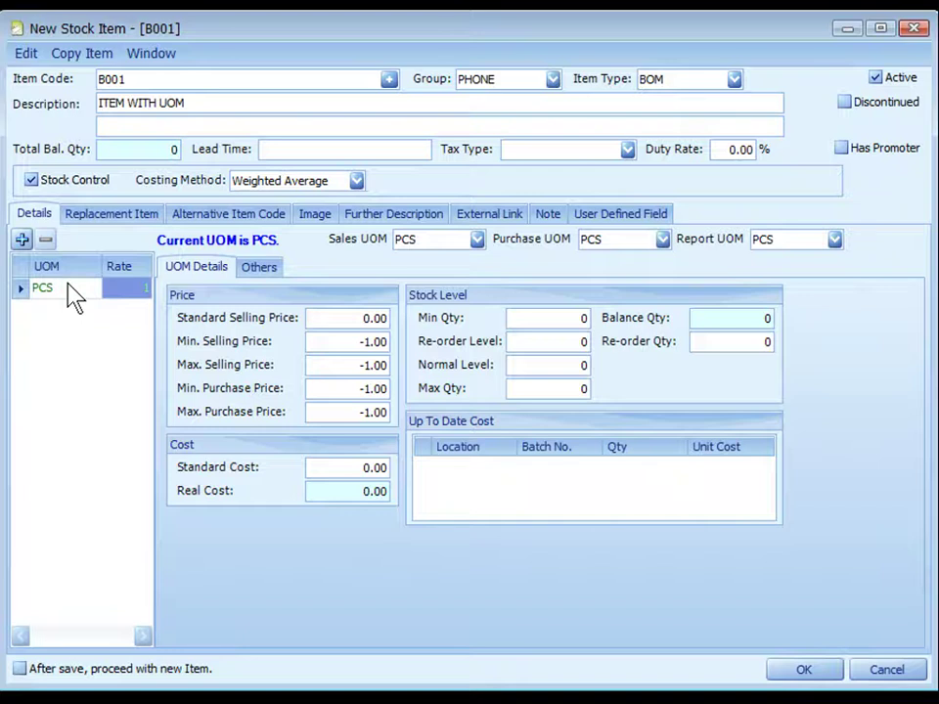
# Add a BOX unit of measure with a rate of 10 to the item.
pyautogui.click(22, 238)
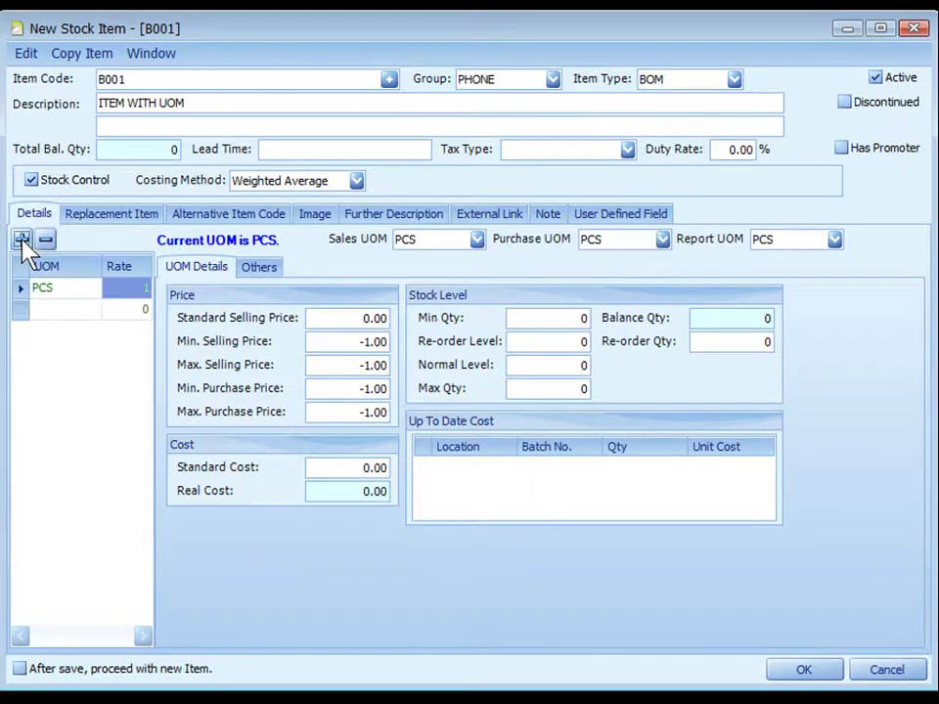
pyautogui.click(51, 310)
pyautogui.write('BOX')
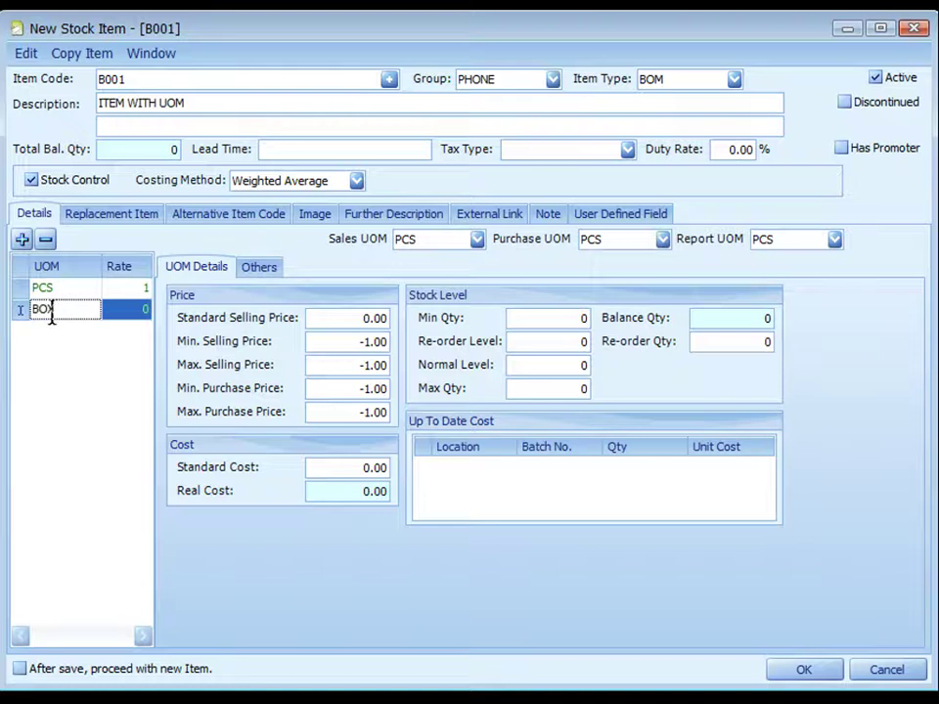
pyautogui.press('Tab')
pyautogui.write('10')
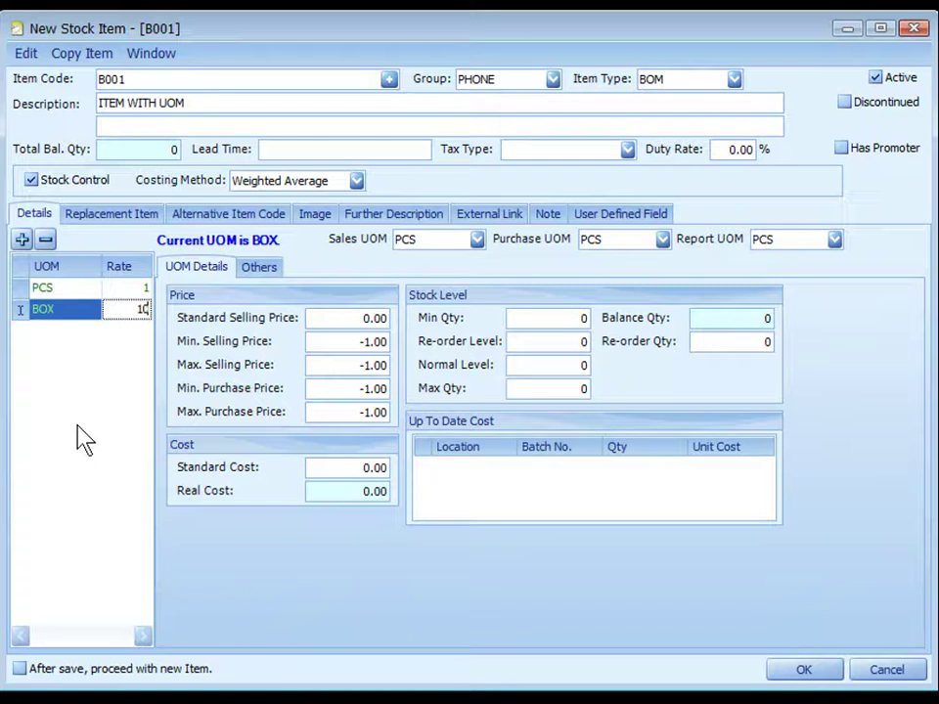
# Add a CTN unit of measure with a rate of 100 to the item.
pyautogui.click(22, 239)
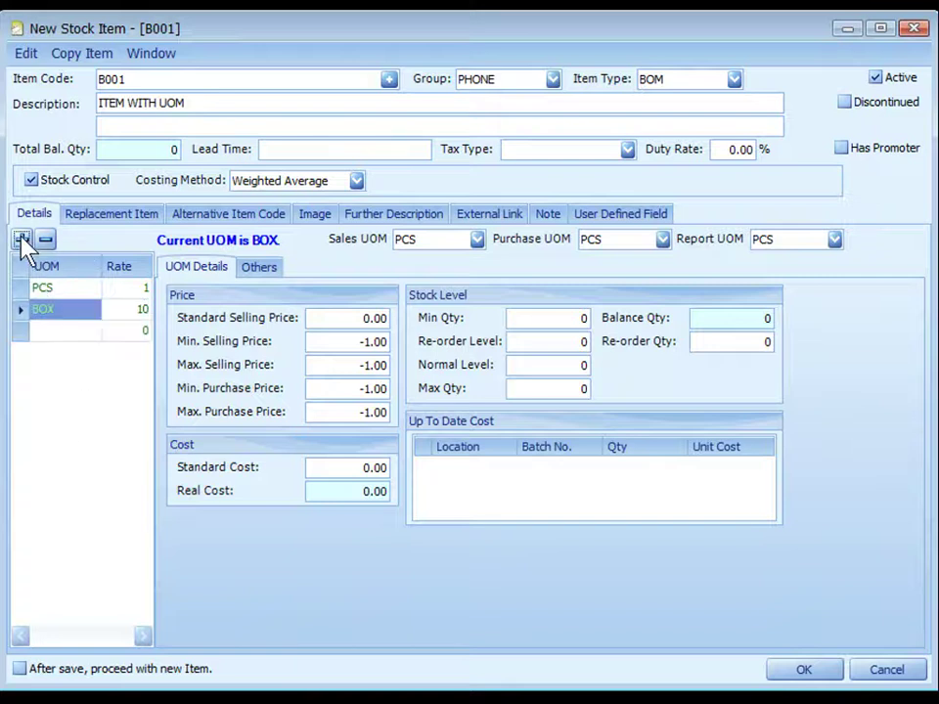
pyautogui.write('CTN')
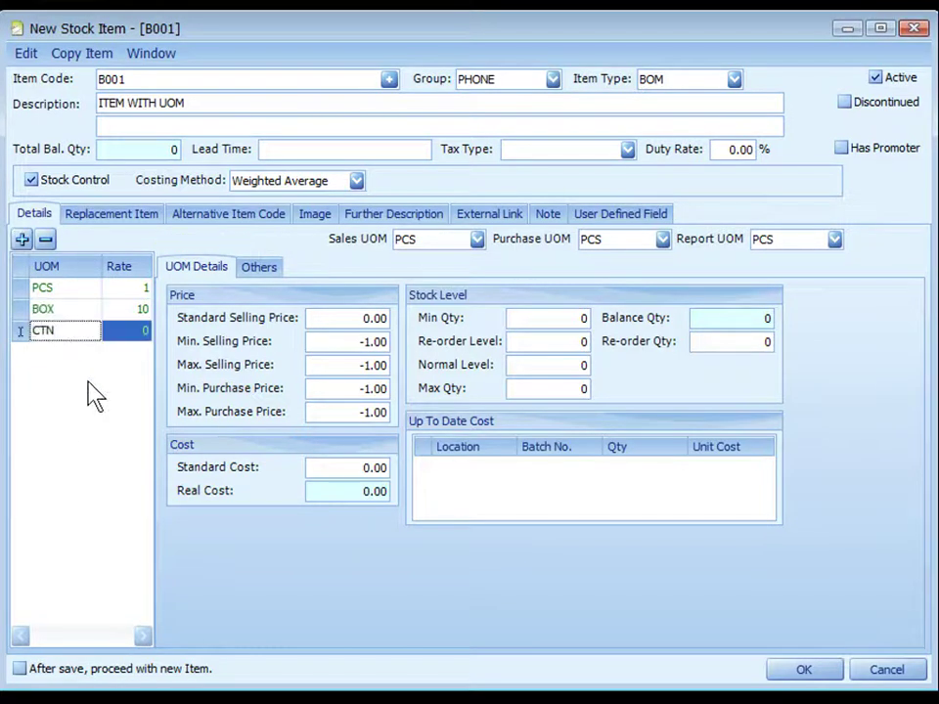
pyautogui.press('Tab')
pyautogui.write('100')
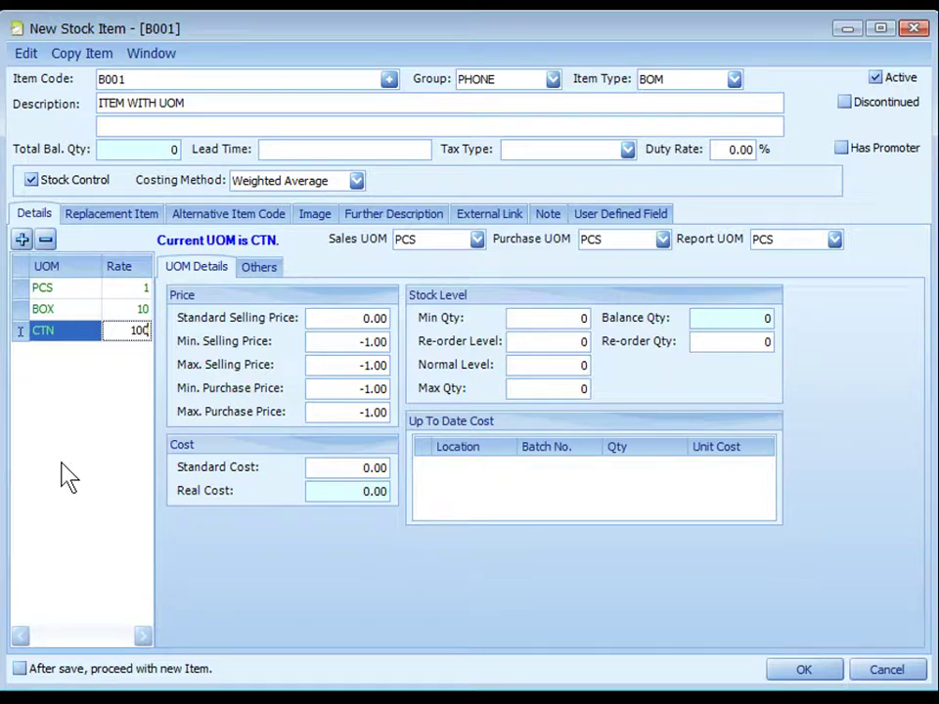
# Set the PCS unit's standard selling price to 10 and its standard cost to 5.
pyautogui.click(69, 289)
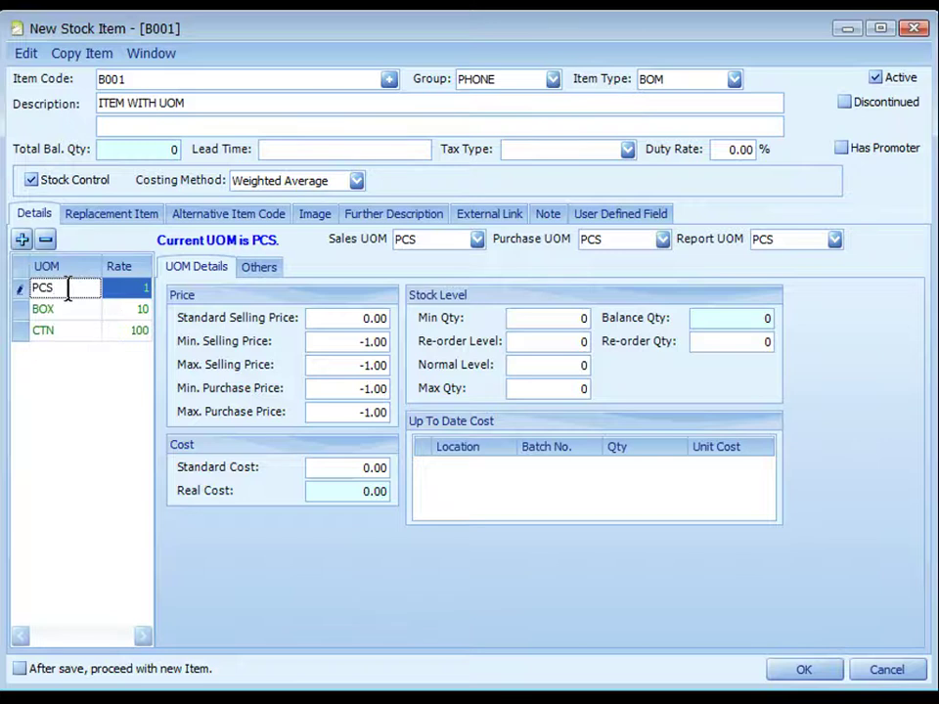
pyautogui.click(332, 319)
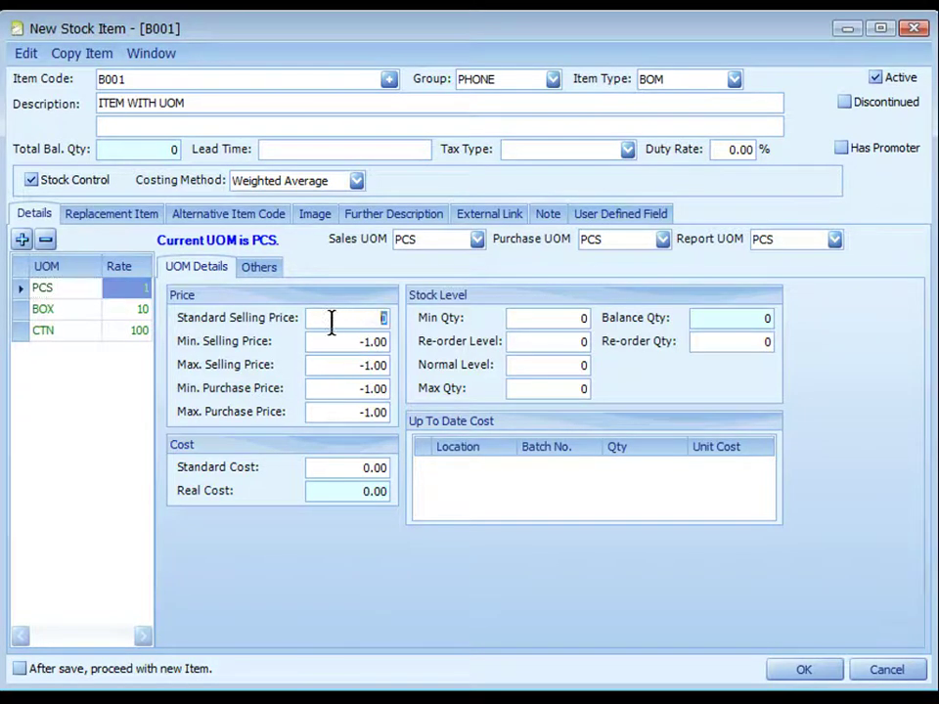
pyautogui.write('10')
pyautogui.press('Tab')
pyautogui.hotkey('shift', 'Tab')
pyautogui.click(352, 469)
pyautogui.write('5')
# Set the BOX unit's standard selling price to 95 and its standard cost to 40.
pyautogui.click(82, 313)
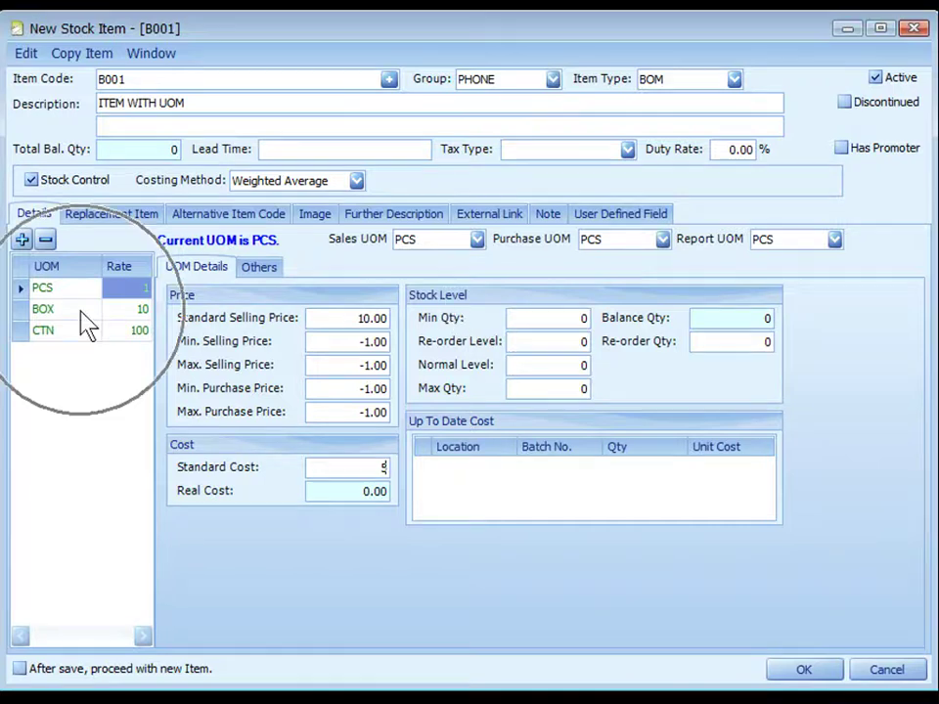
pyautogui.press('Tab')
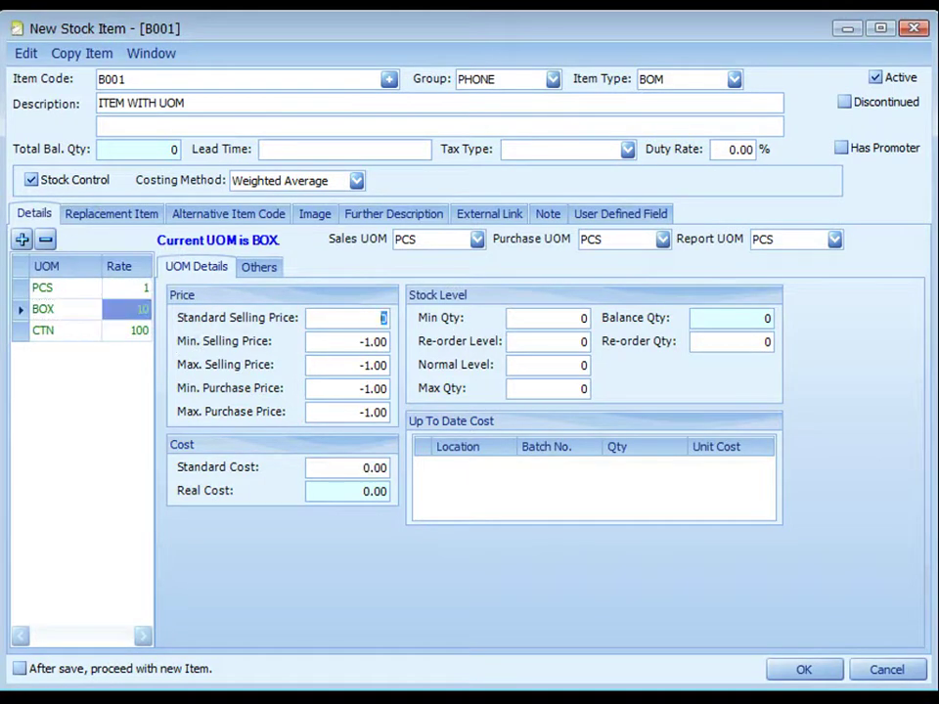
pyautogui.write('55')
pyautogui.click(357, 468)
pyautogui.write('40')
# Set the CTN unit's standard selling price to 900 and standard cost to 350, and save the item.
pyautogui.click(59, 332)
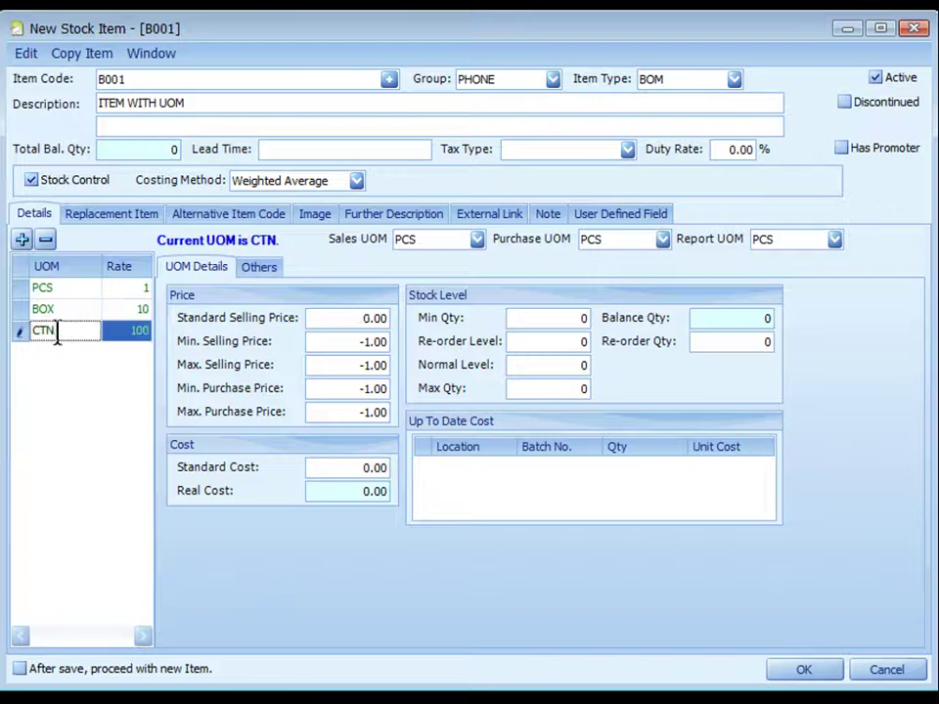
pyautogui.click(336, 317)
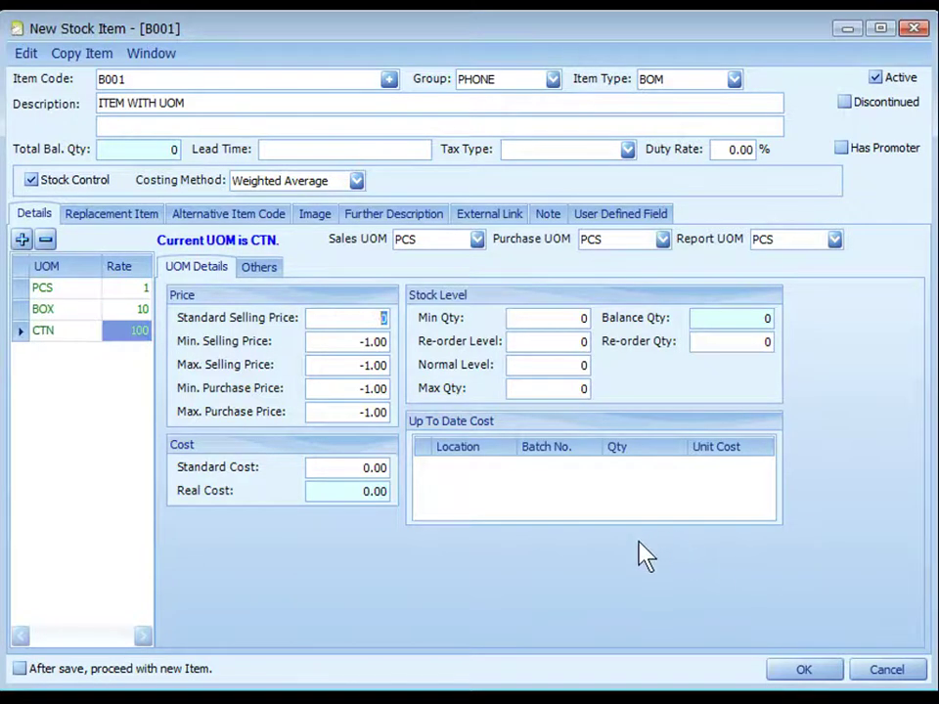
pyautogui.write('900')
pyautogui.press('Tab')
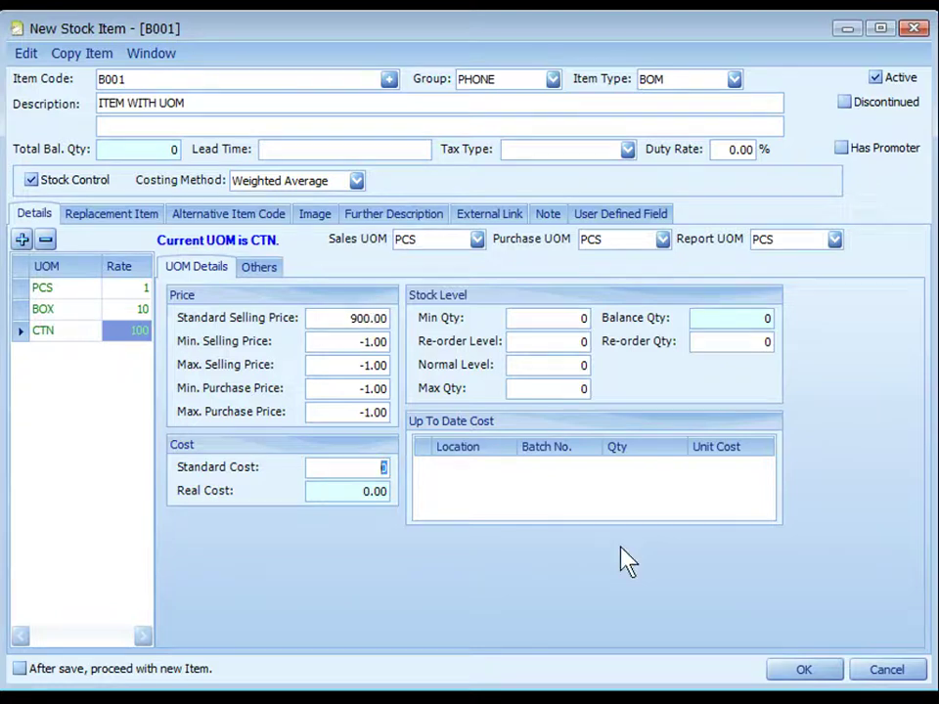
pyautogui.write('350')
pyautogui.press('Tab')
pyautogui.hotkey('ctrl', 's')
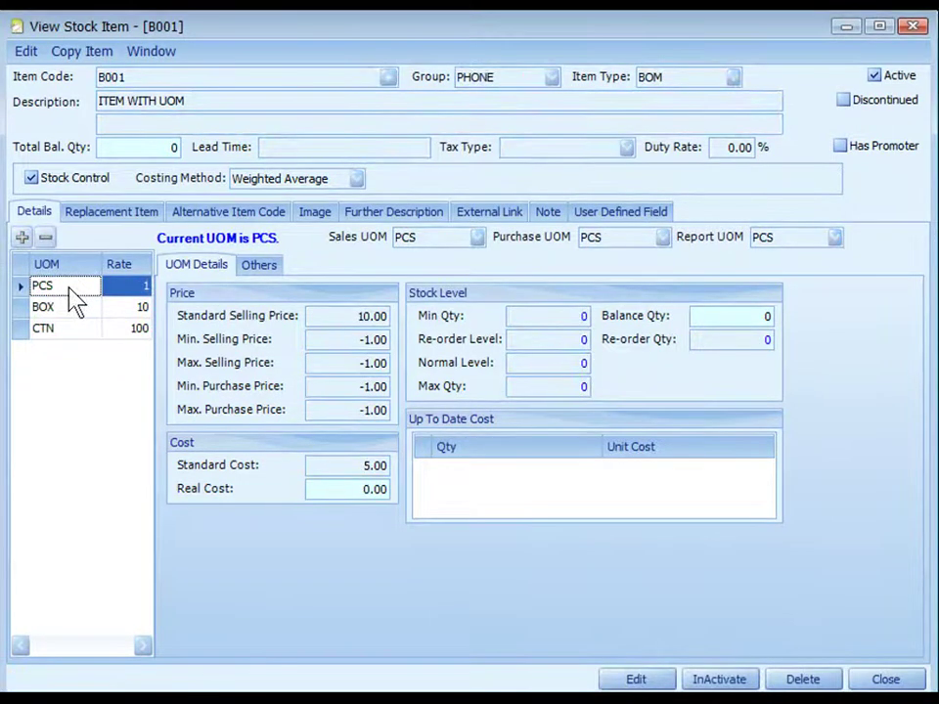
# Review the saved item's rates and prices per unit of measure and the available item copy options.
pyautogui.click(130, 290)
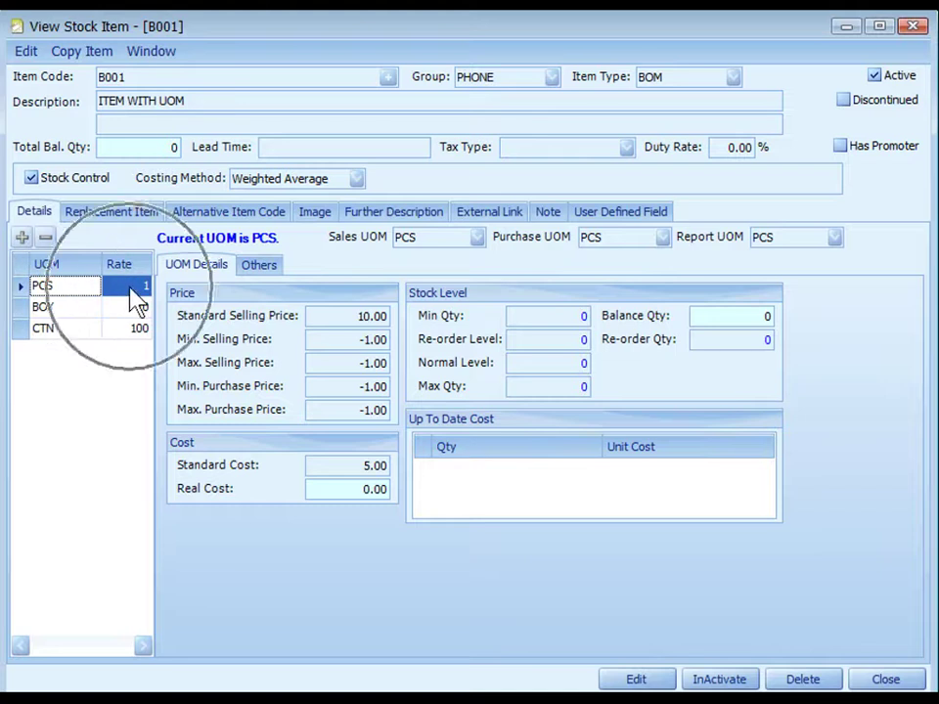
pyautogui.click(68, 310)
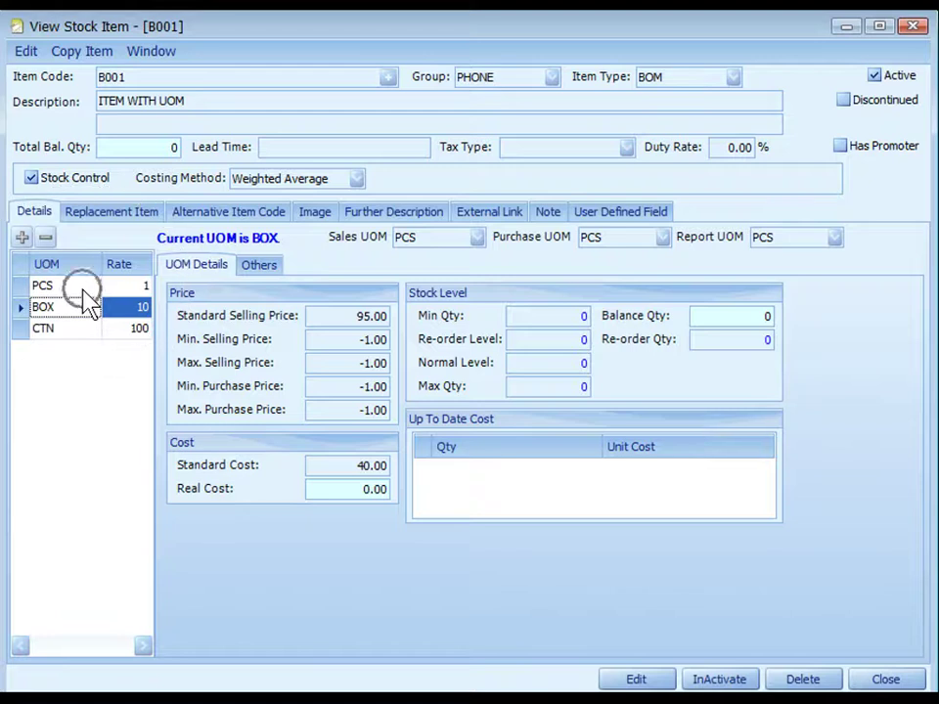
pyautogui.click(130, 331)
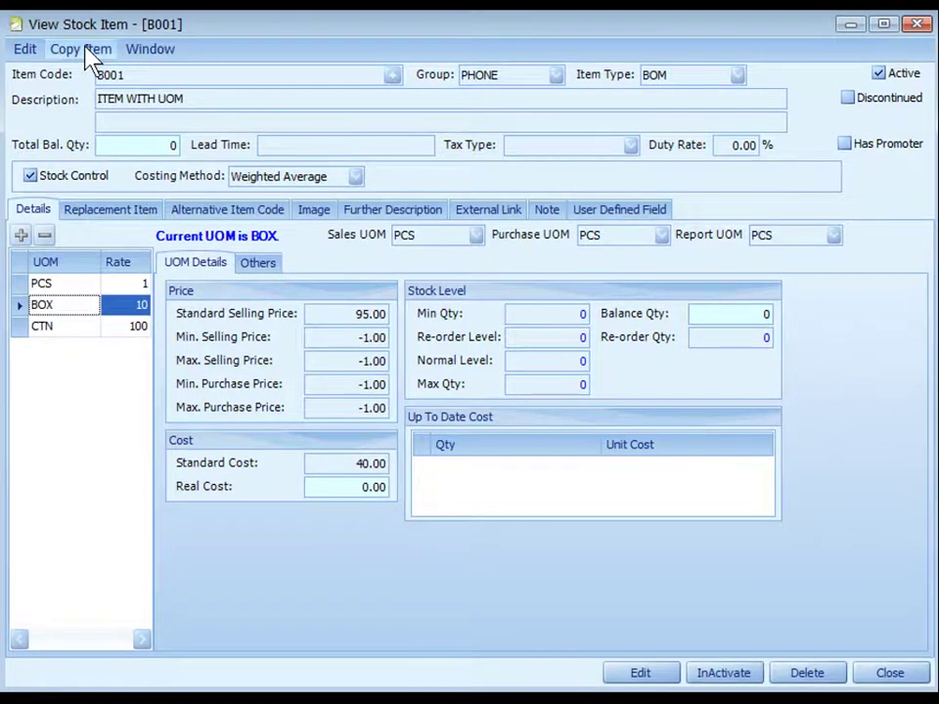
pyautogui.click(84, 51)
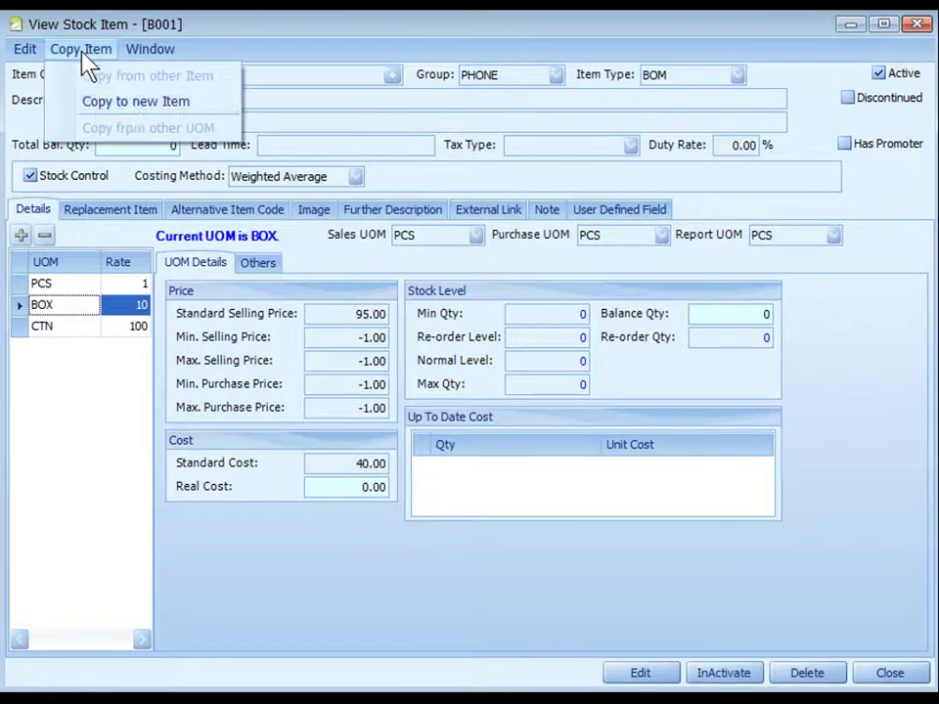
pyautogui.click(152, 108)
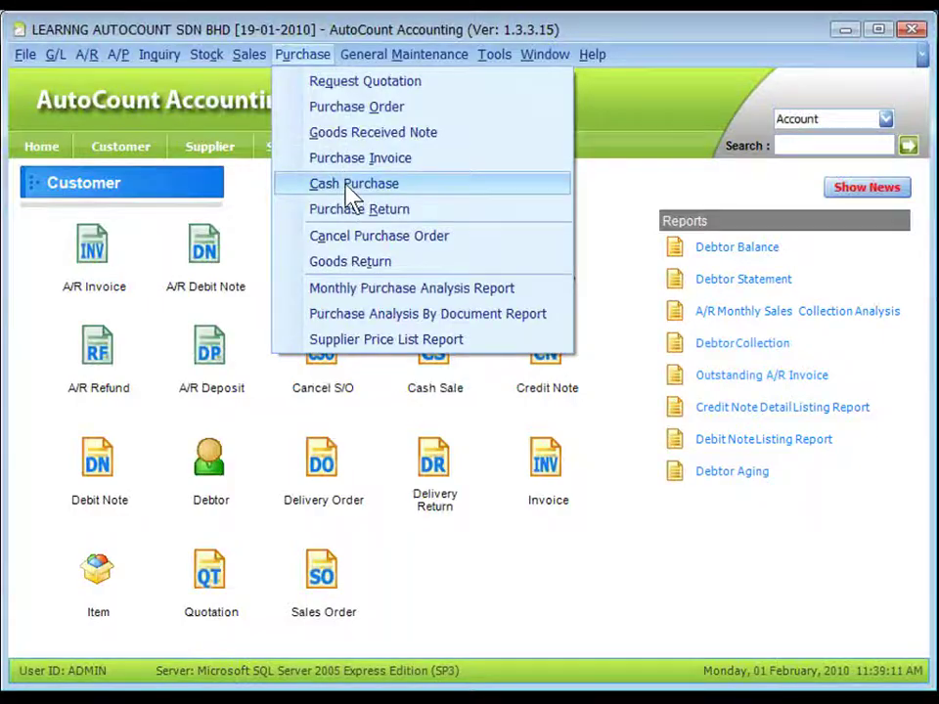
# Start a new purchase invoice for the creditor DGEE SDN BHD.
pyautogui.click(360, 163)
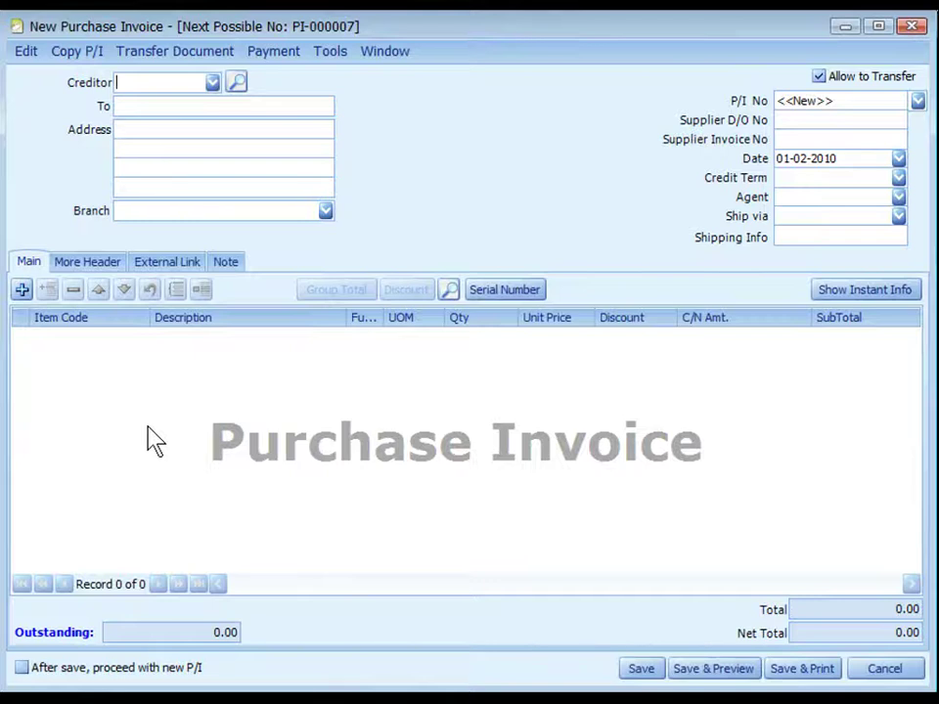
pyautogui.click(212, 82)
pyautogui.click(192, 156)
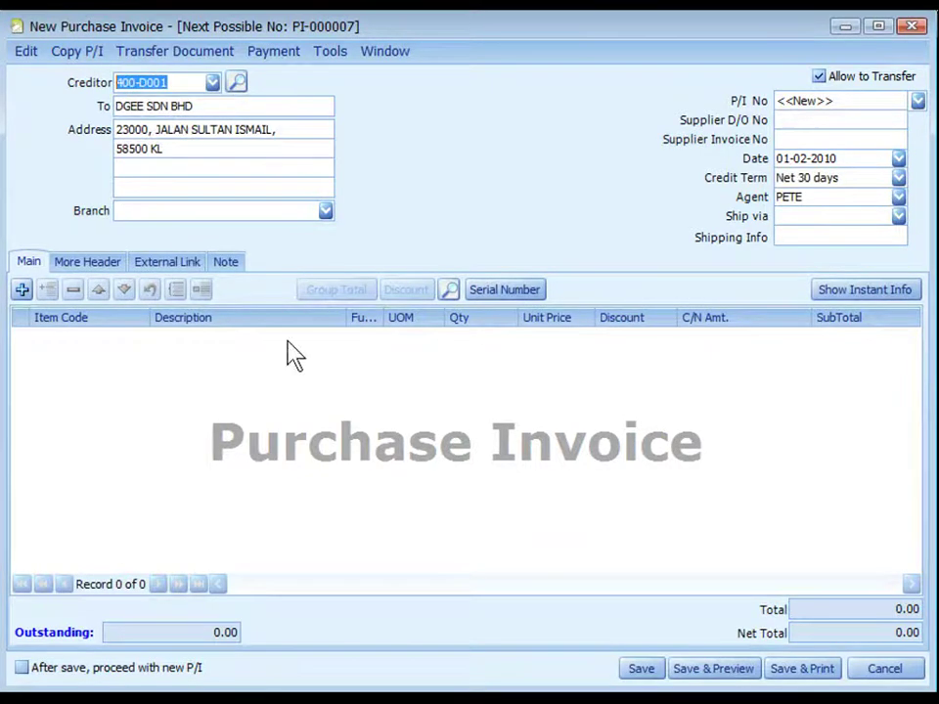
# Add an invoice line for 7 PCS of item B001.
pyautogui.click(23, 292)
pyautogui.click(140, 336)
pyautogui.click(98, 425)
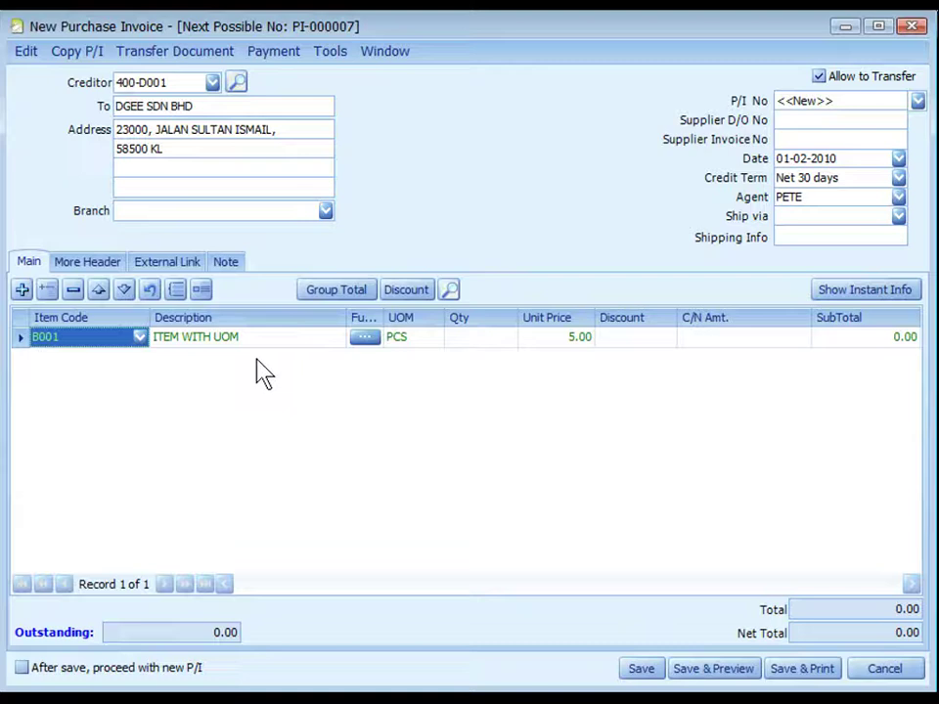
pyautogui.click(416, 337)
pyautogui.click(434, 337)
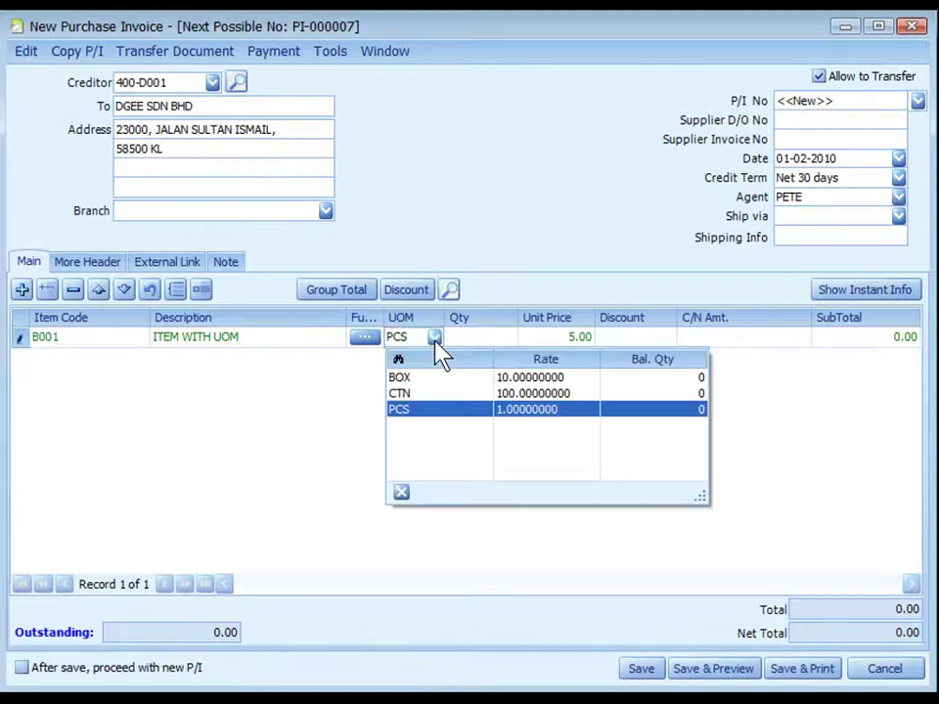
pyautogui.click(512, 337)
pyautogui.write('7')
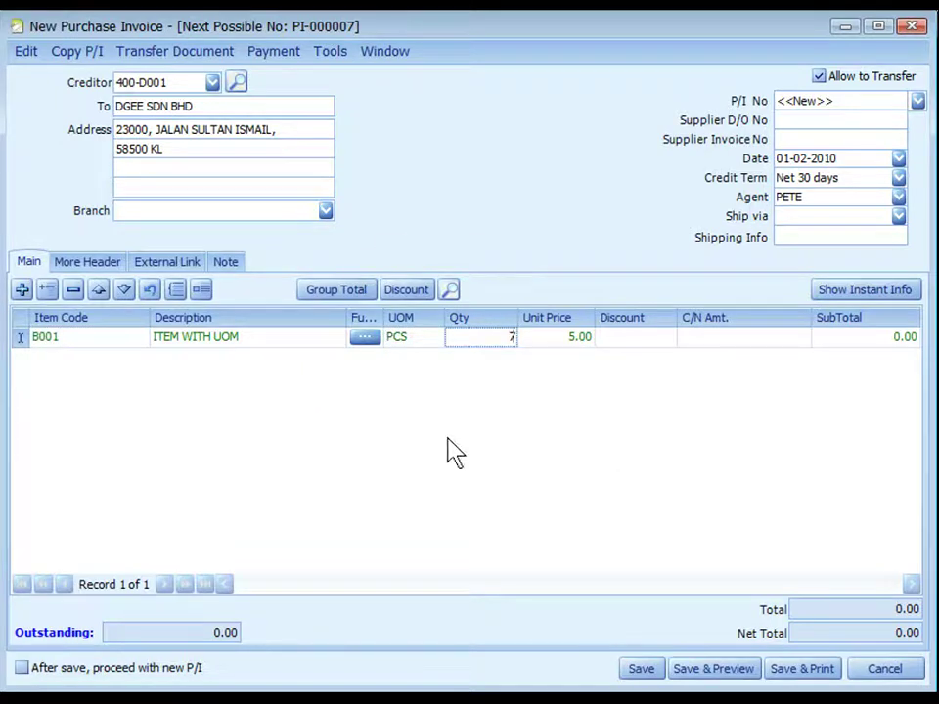
pyautogui.press('Tab')
# Add a second invoice line for item B001 with BOX as the unit of measure and a quantity of 6.
pyautogui.click(22, 290)
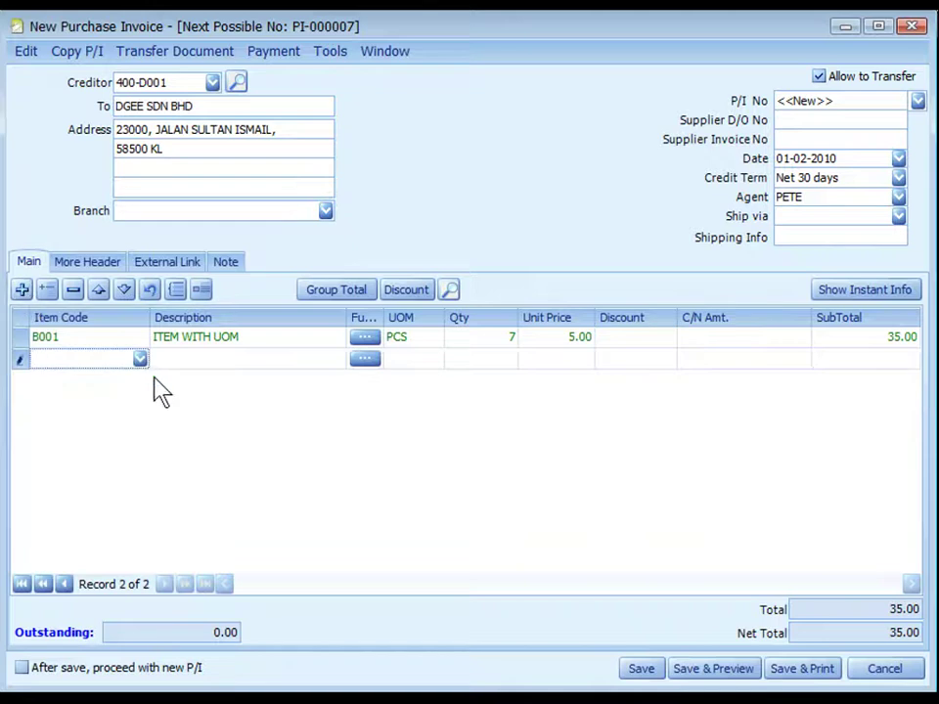
pyautogui.write('B001')
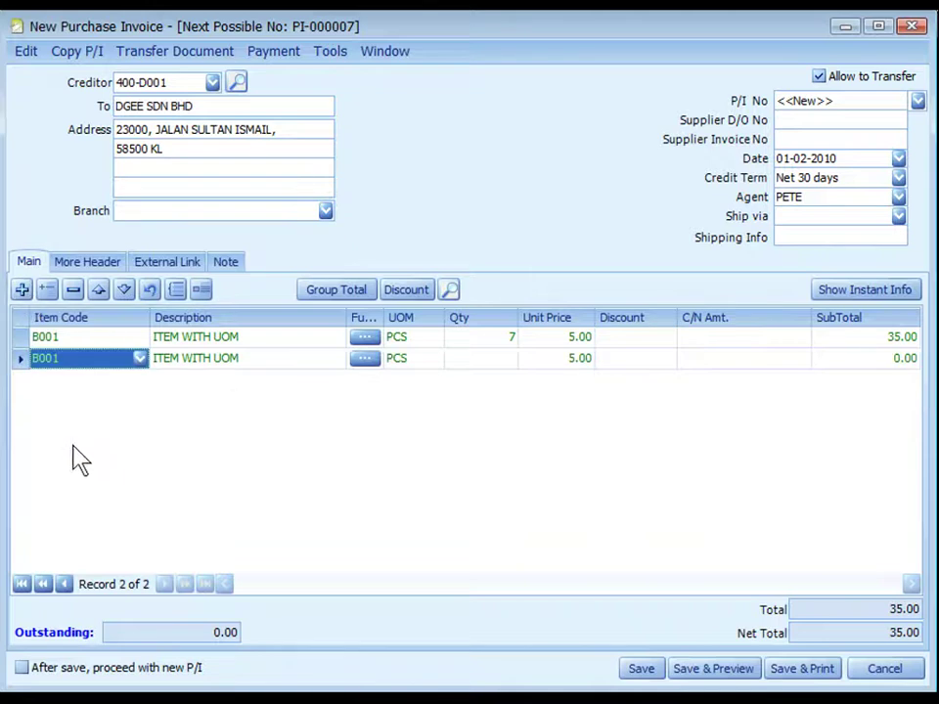
pyautogui.click(396, 359)
pyautogui.click(433, 358)
pyautogui.click(412, 399)
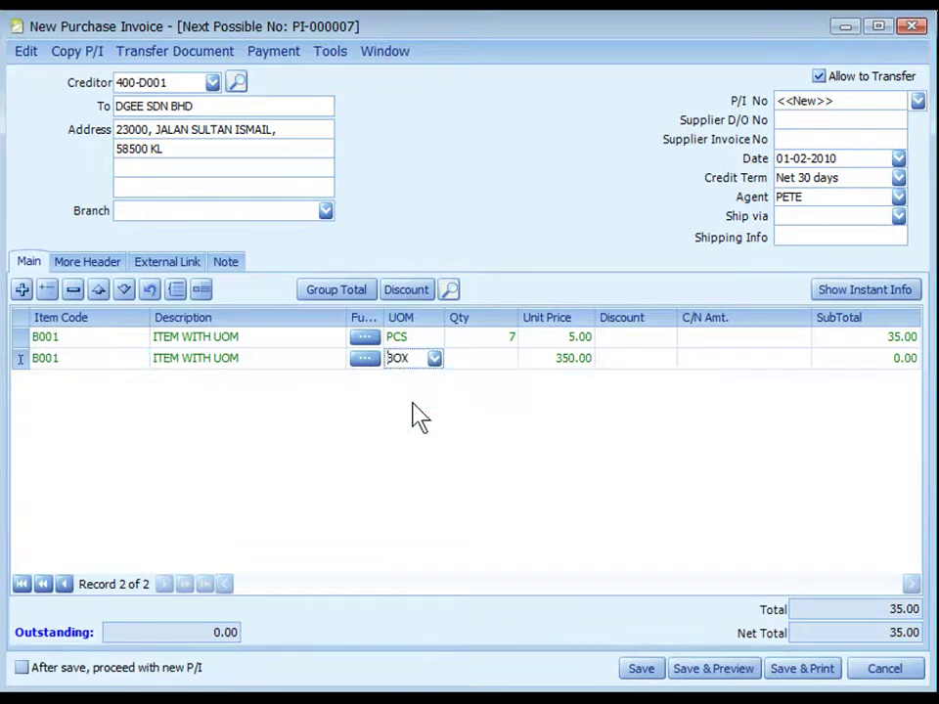
pyautogui.click(487, 358)
pyautogui.write('6')
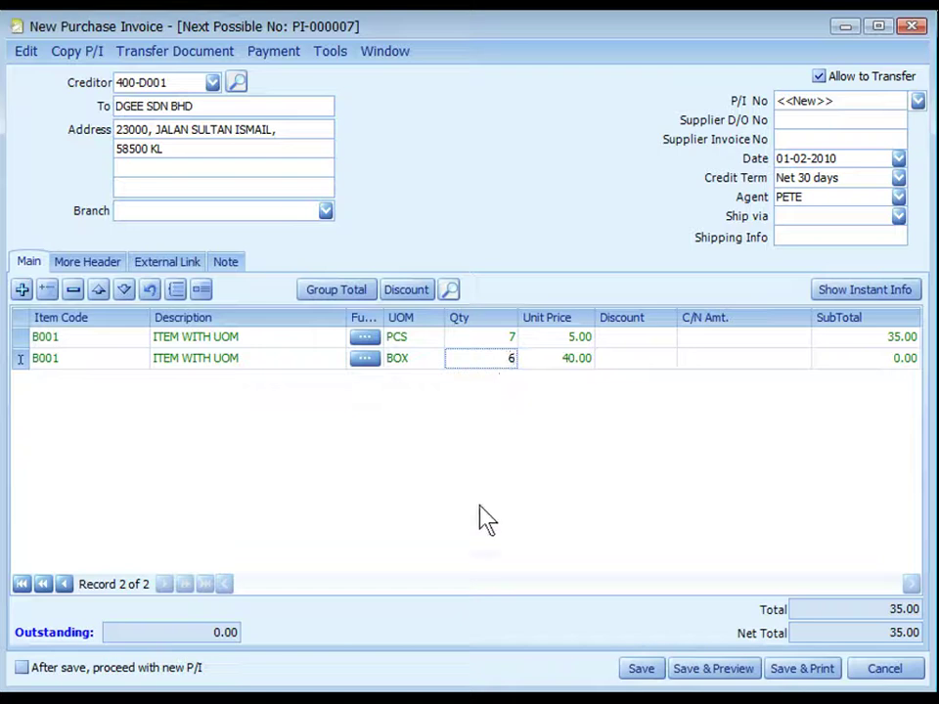
pyautogui.press('Return')
# Add a third purchase invoice line for item B001 with CTN as the unit of measure and a quantity of 3.
pyautogui.click(22, 290)
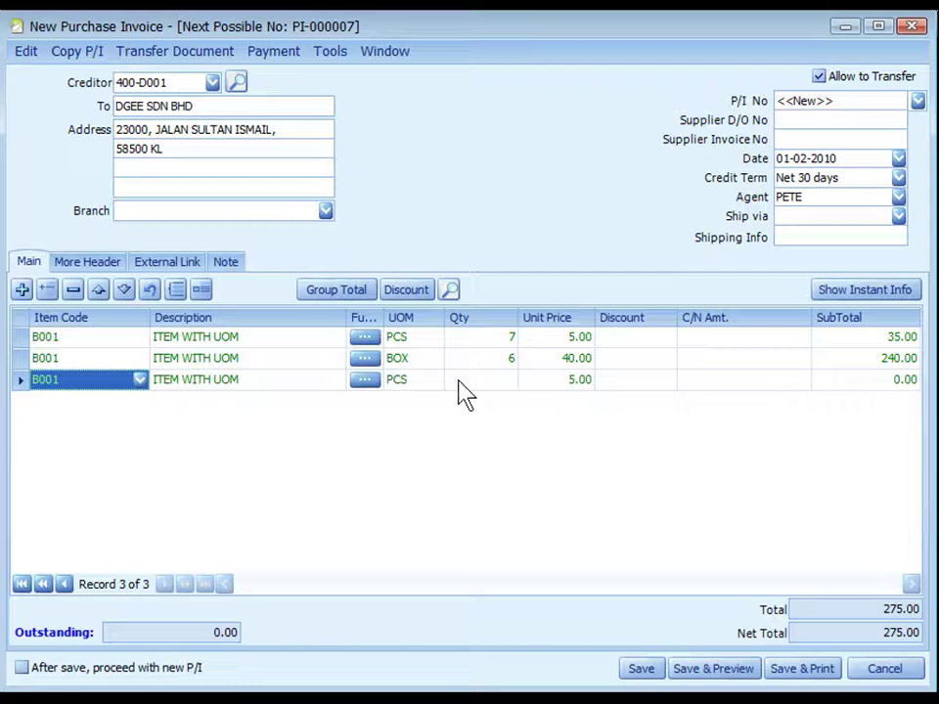
pyautogui.click(398, 379)
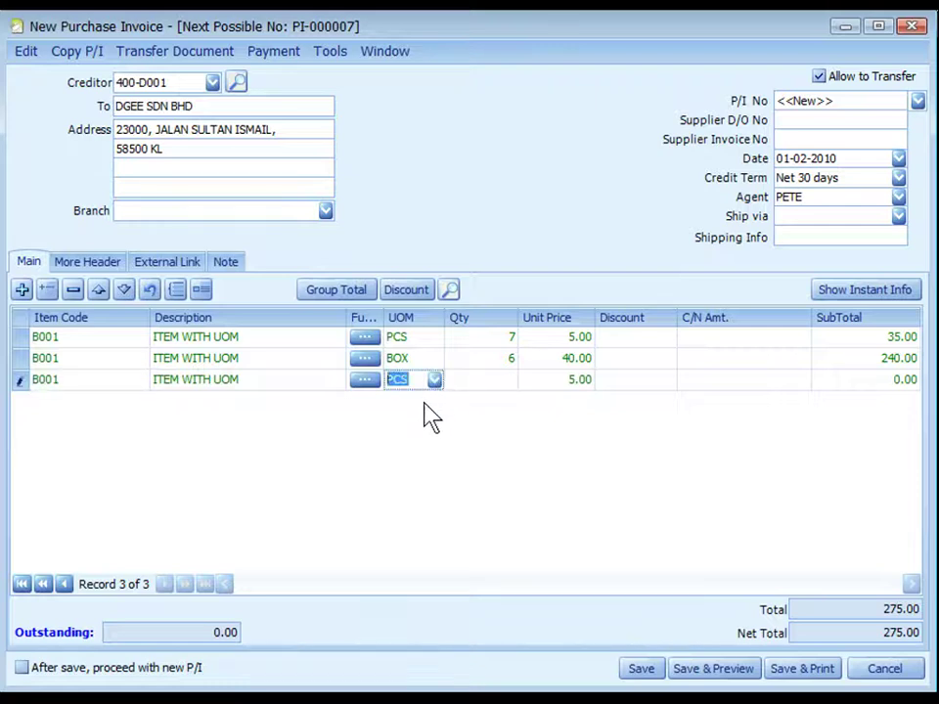
pyautogui.click(435, 380)
pyautogui.click(415, 433)
pyautogui.click(510, 382)
pyautogui.write('3')
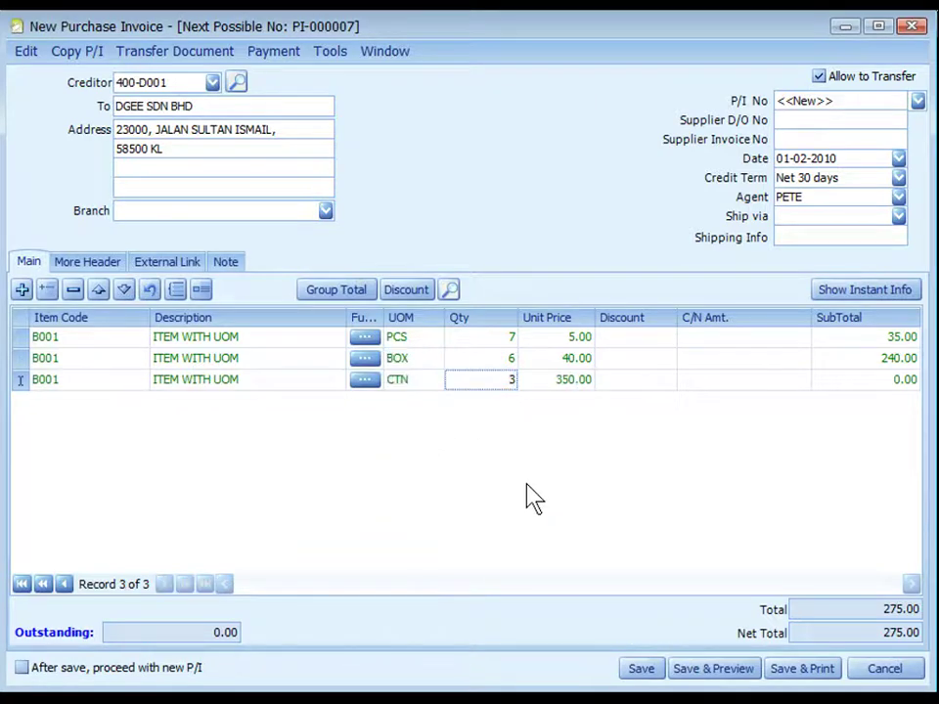
pyautogui.press('Return')
# Save the purchase invoice and check its print preview.
pyautogui.click(734, 669)
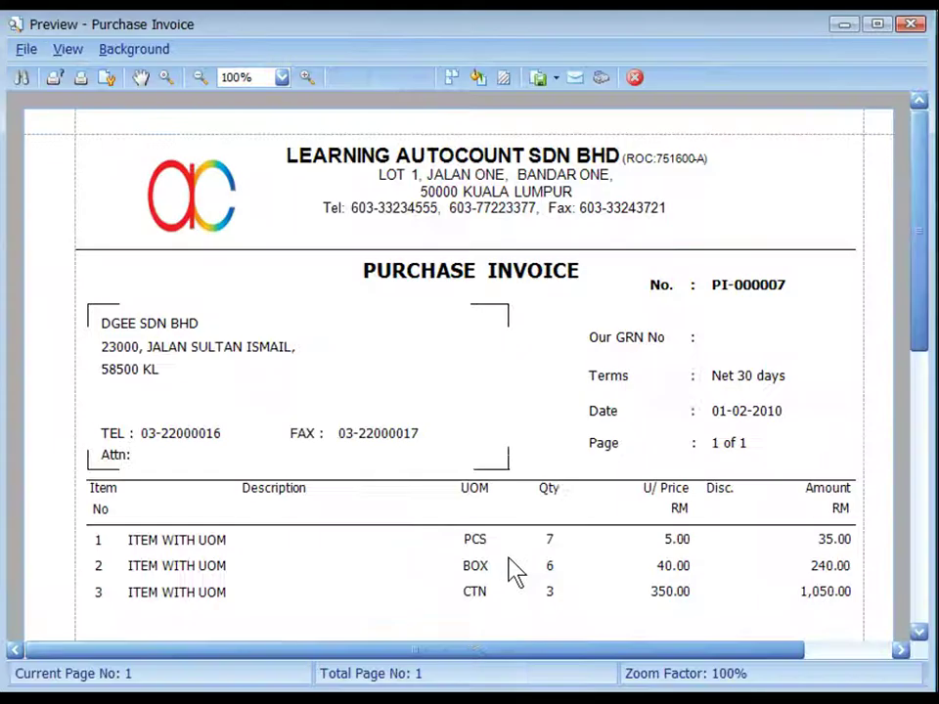
pyautogui.click(513, 567)
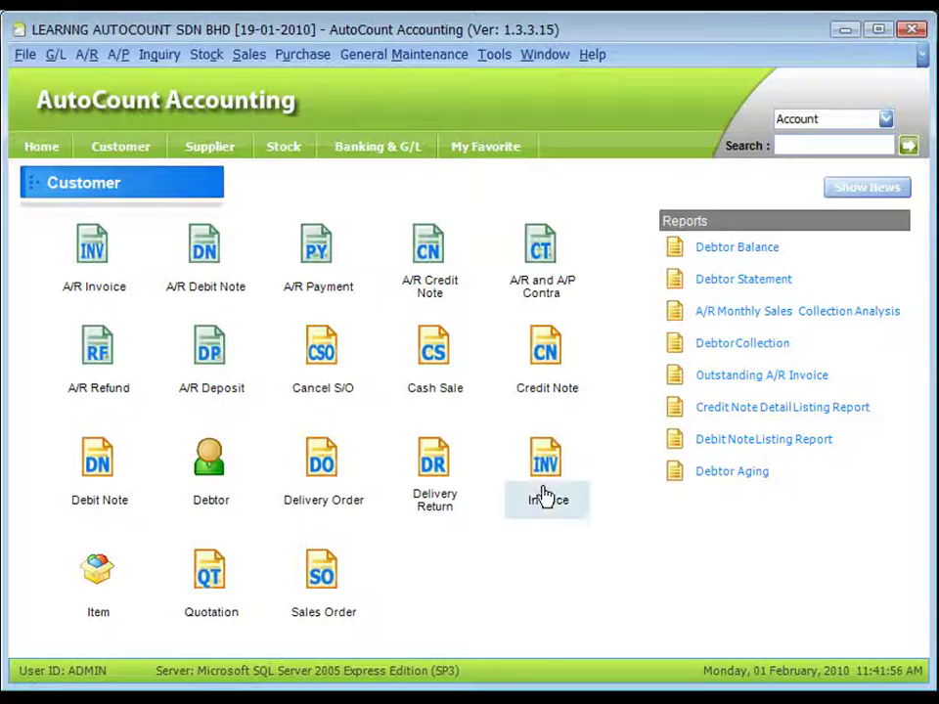
# Start a new sales invoice for CASH CUSTOMER with a line for 2 PCS of item B001.
pyautogui.click(543, 470)
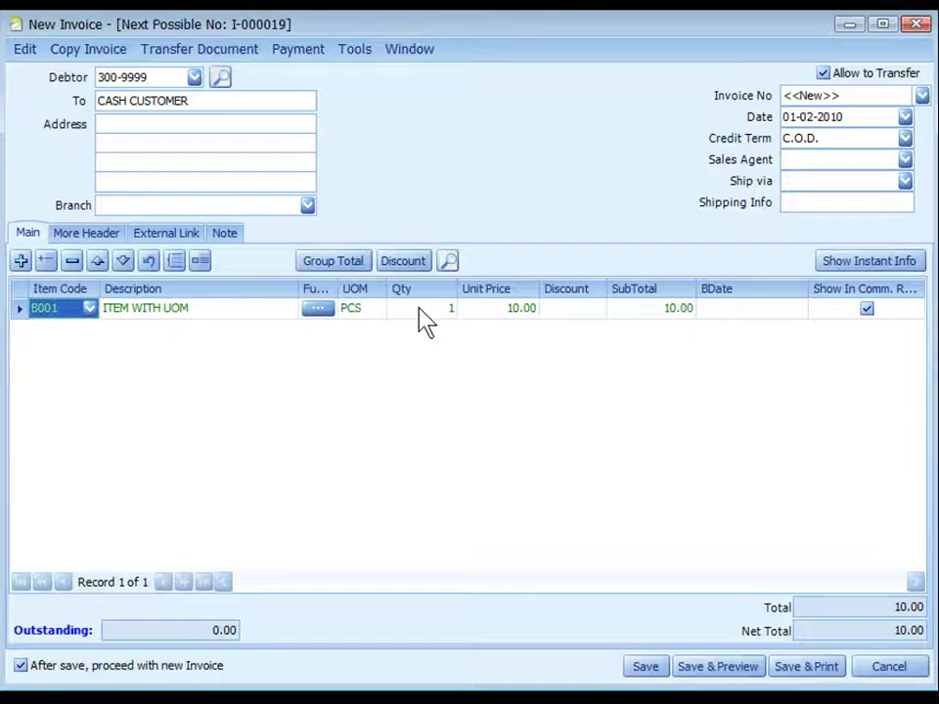
pyautogui.click(440, 308)
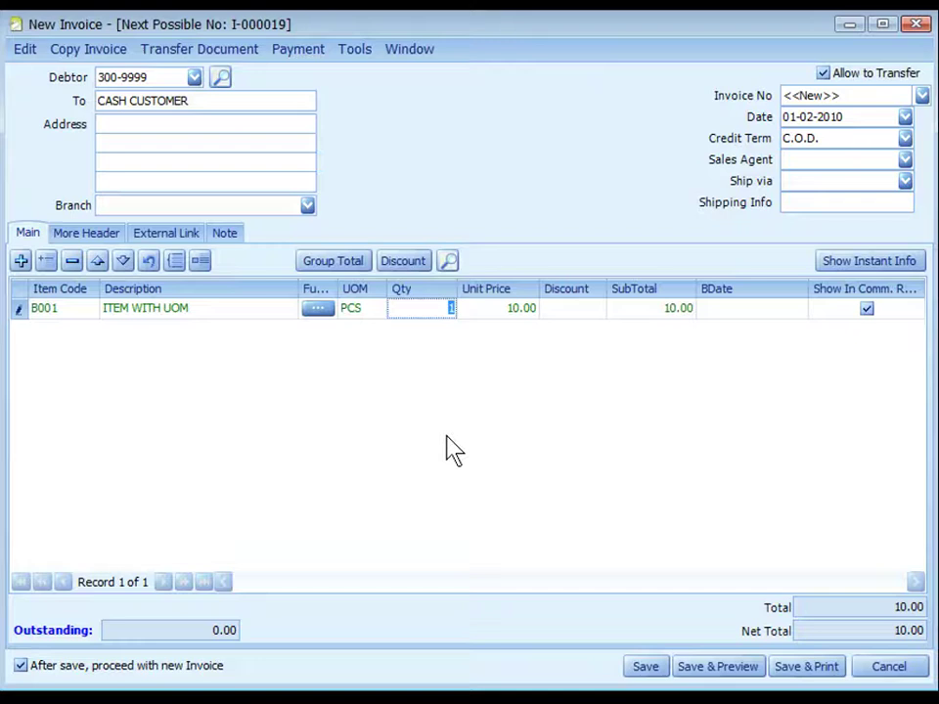
pyautogui.write('2')
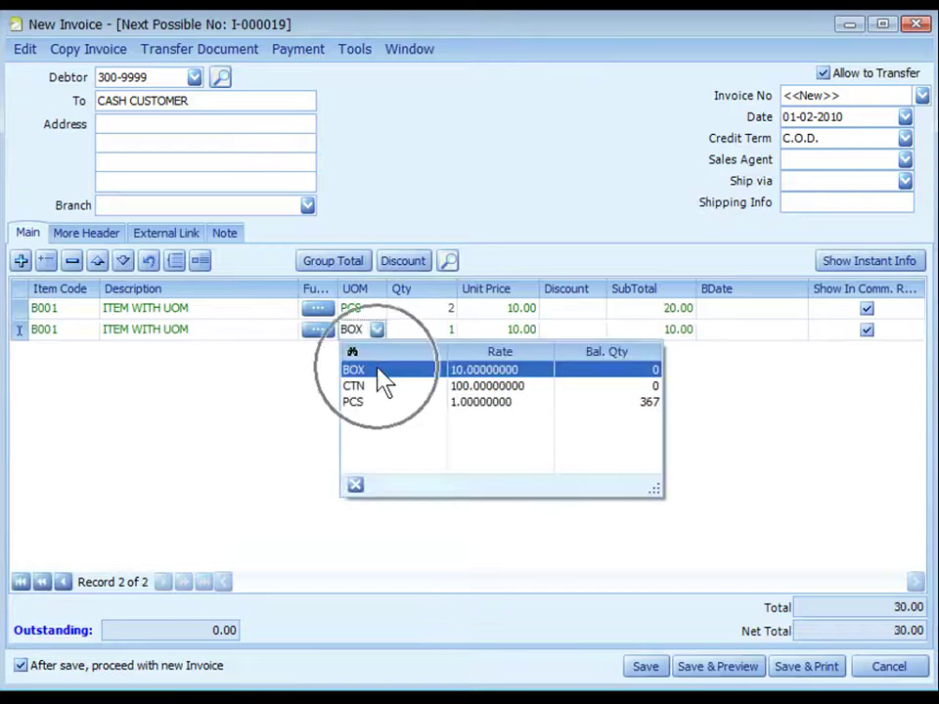
# Add two more sales invoice lines for item B001: 2 BOX and 1 CTN.
pyautogui.click(379, 372)
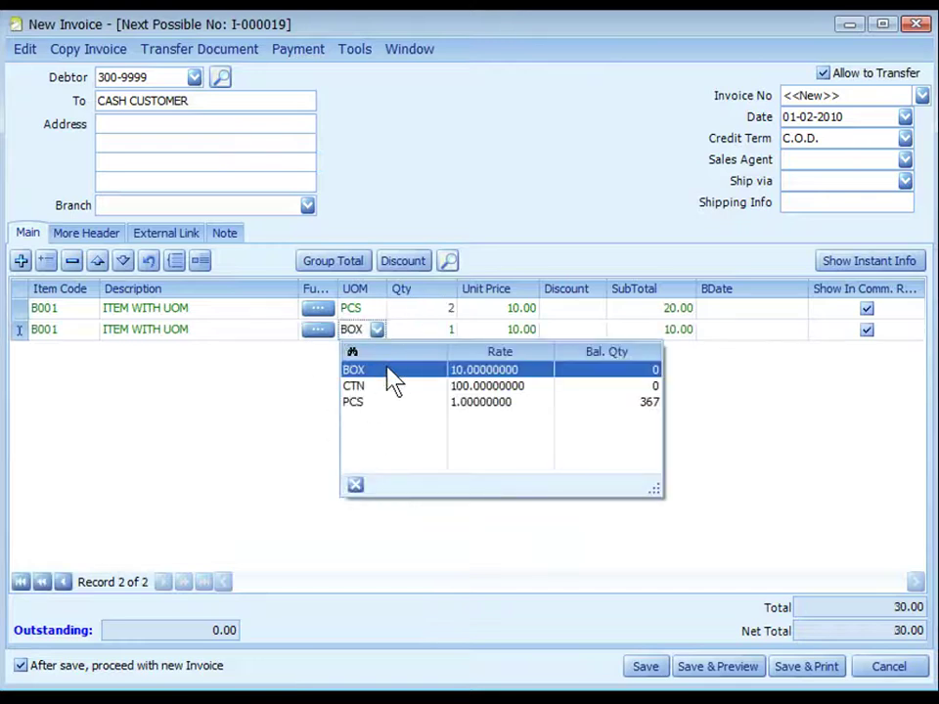
pyautogui.click(21, 262)
pyautogui.click(90, 351)
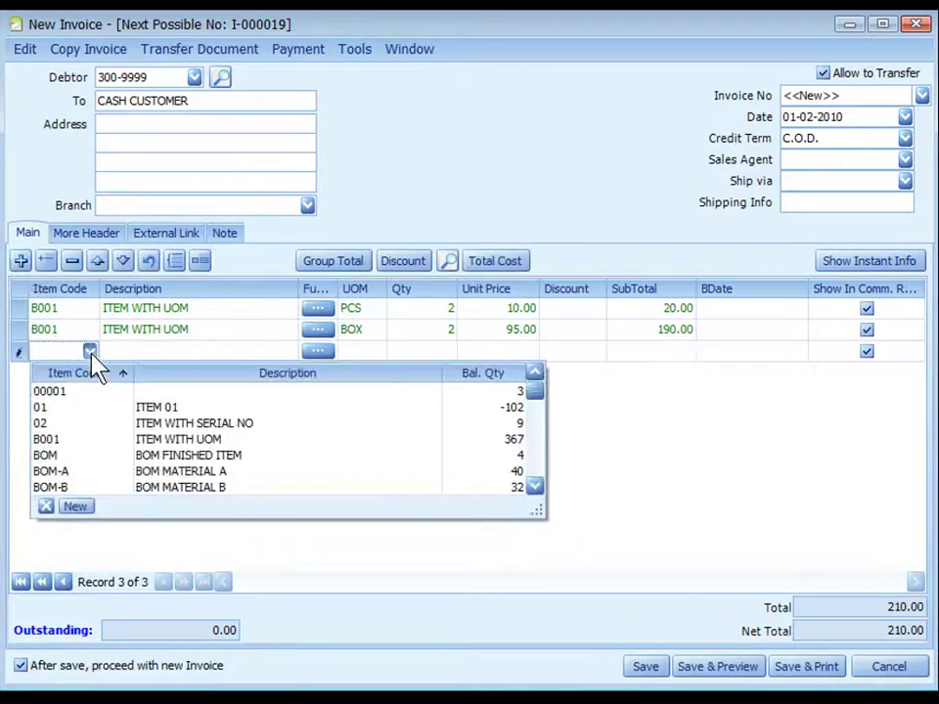
pyautogui.click(62, 438)
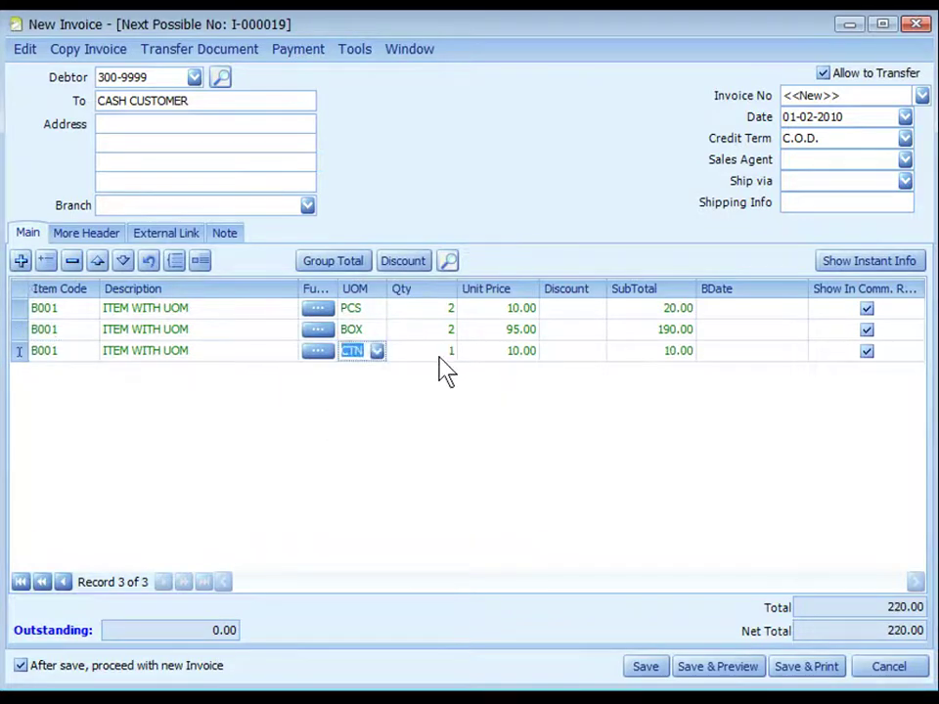
# Save the sales invoice, preview it with the Invoice report format down to the total, and close the preview.
pyautogui.click(719, 671)
pyautogui.click(648, 505)
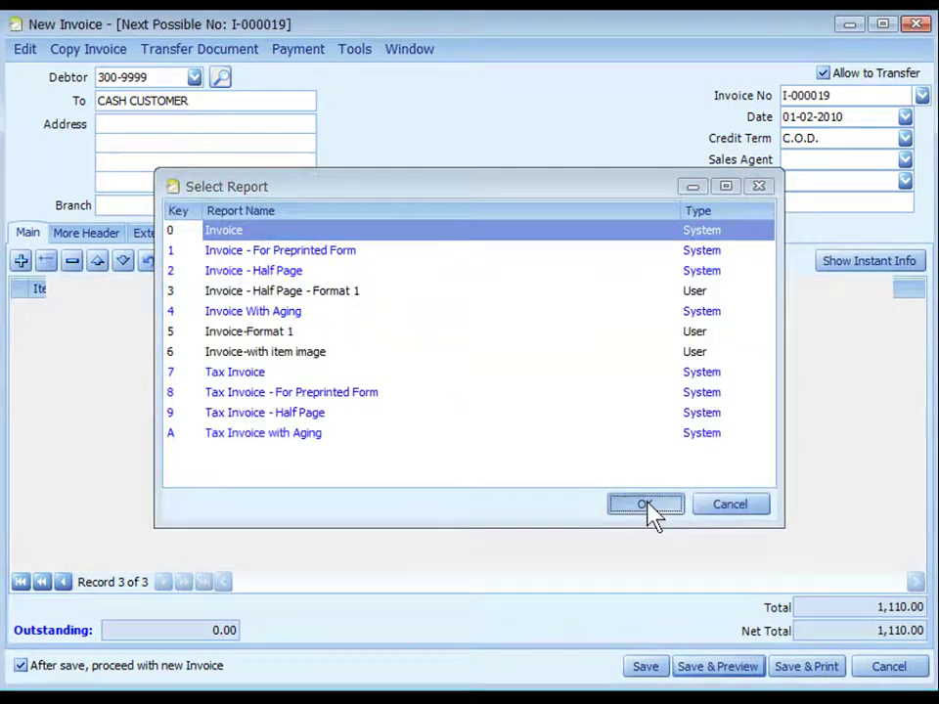
pyautogui.scroll(-10, 513, 619)
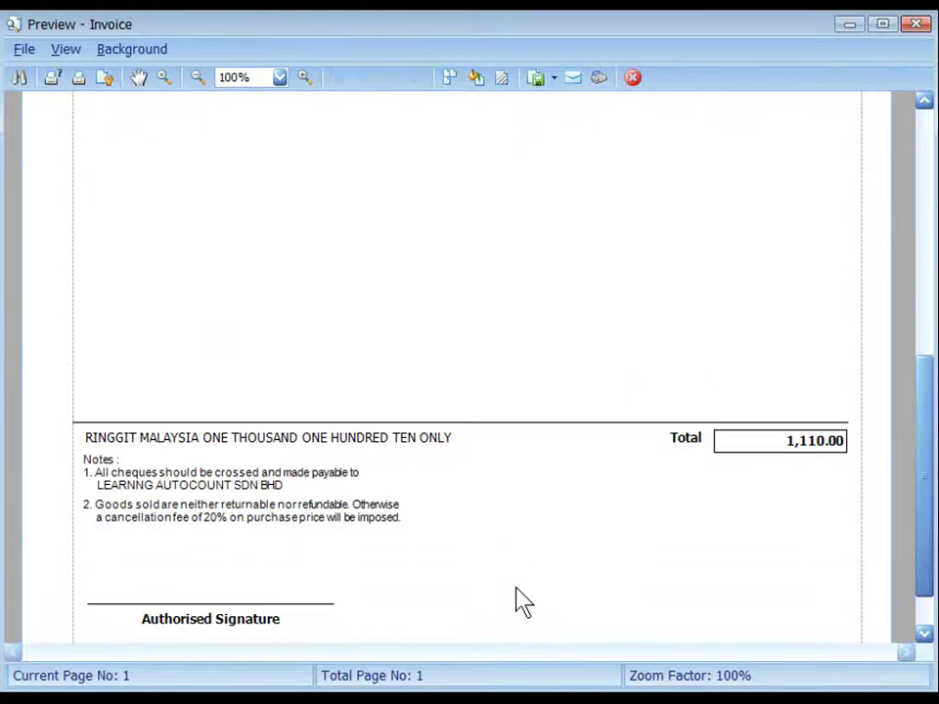
pyautogui.press('Escape')
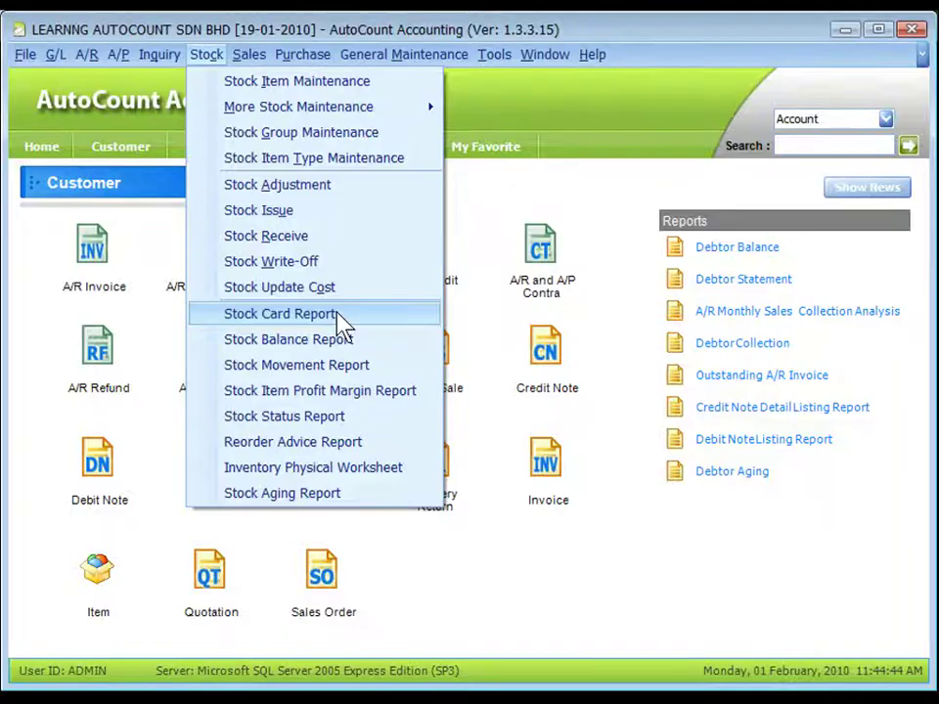
# Run the Stock Card report for item B001 dated 01-02-2010 and expand its transaction detail.
pyautogui.click(342, 314)
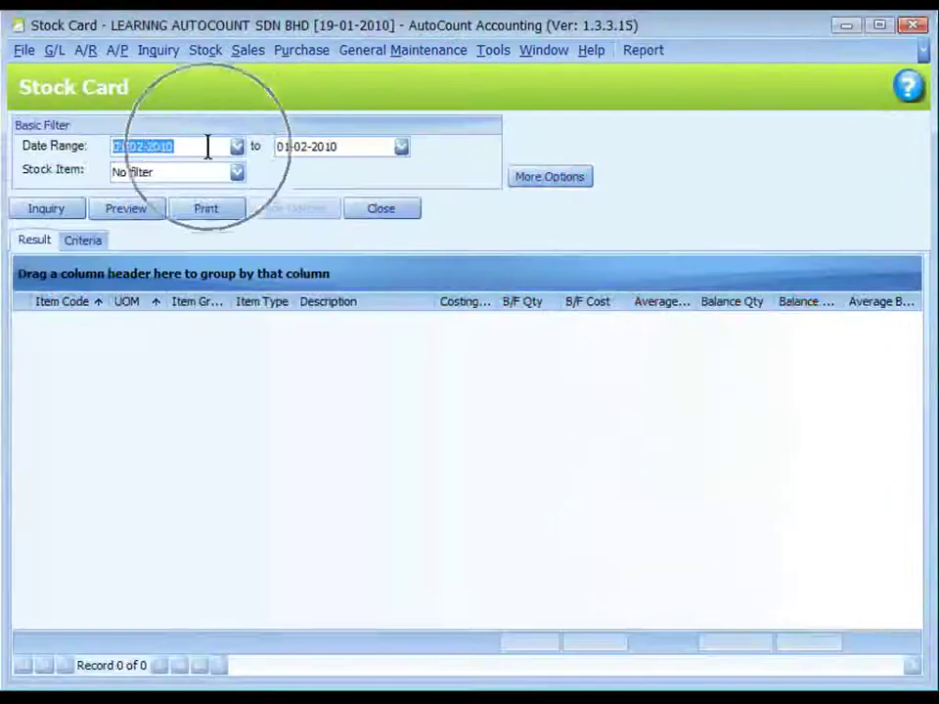
pyautogui.click(236, 173)
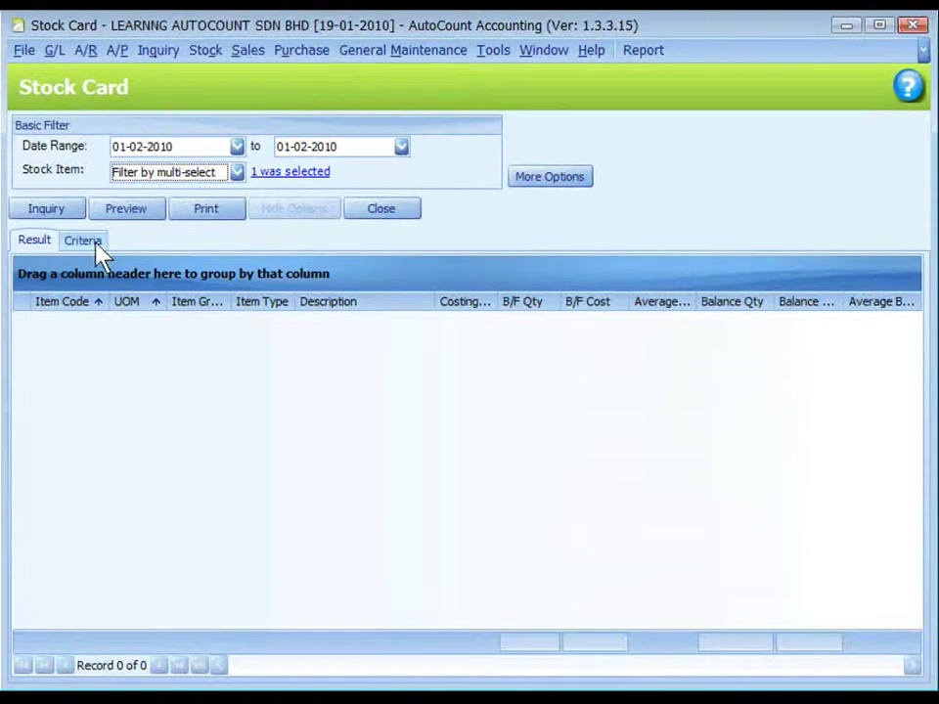
pyautogui.click(55, 211)
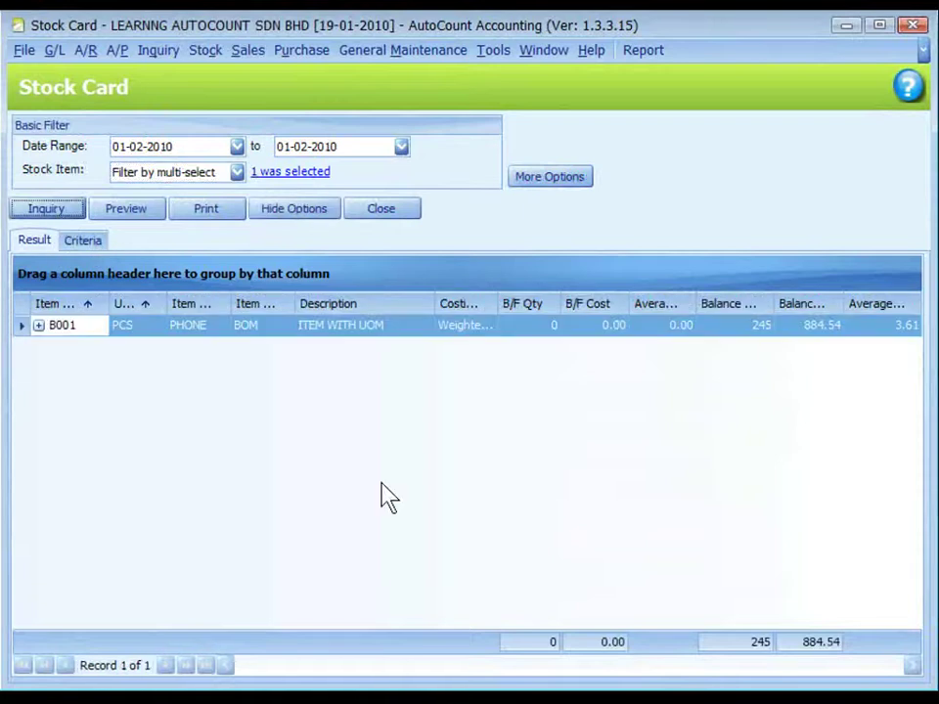
pyautogui.click(39, 326)
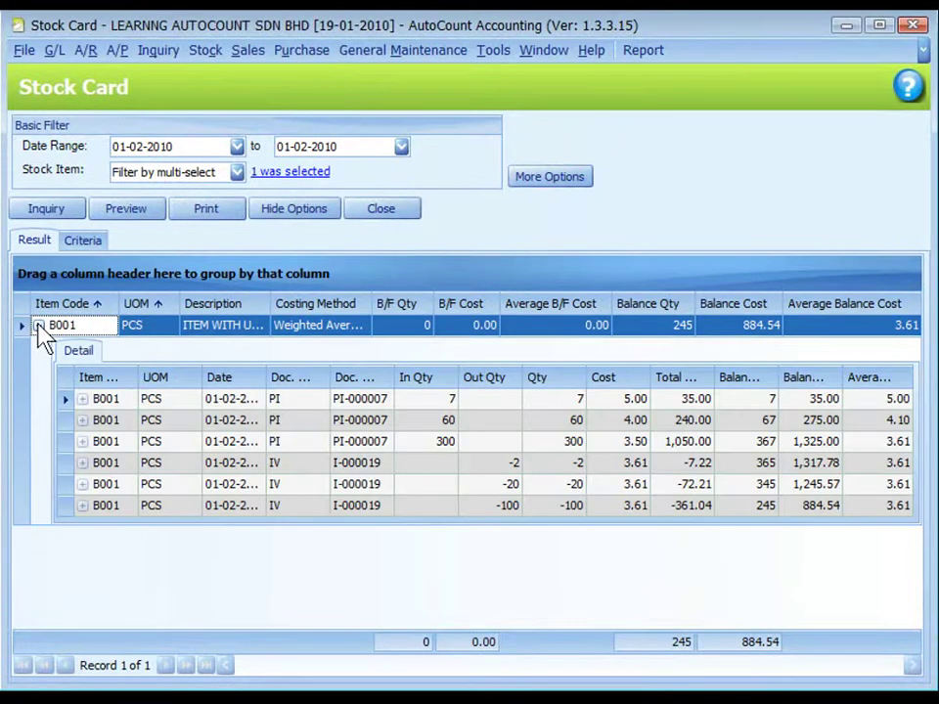
pyautogui.click(169, 399)
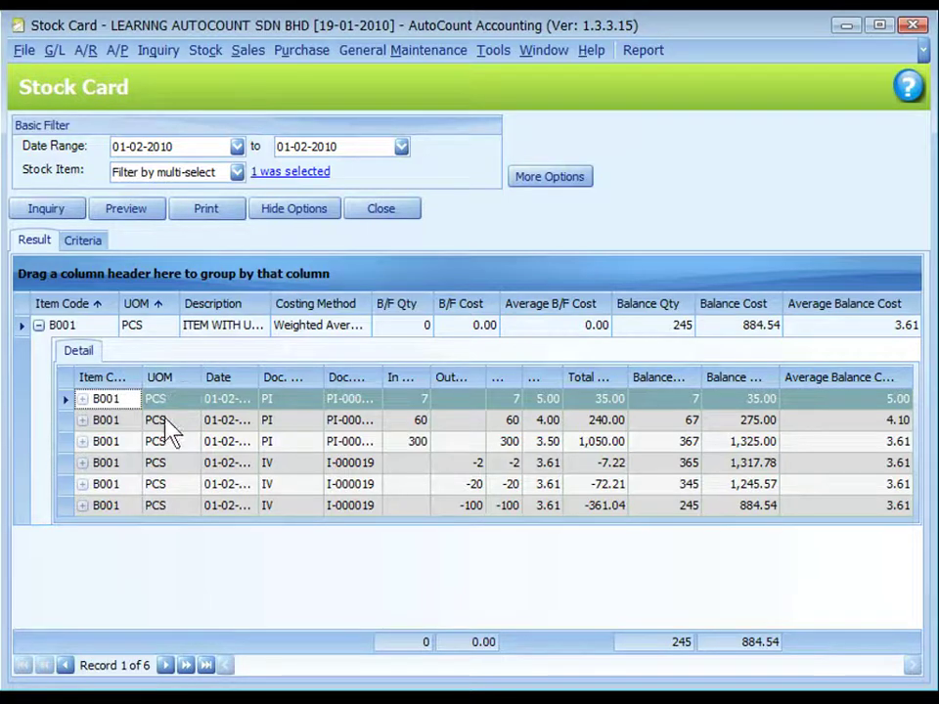
# Review the UOM display options available for the Stock Card report.
pyautogui.click(548, 180)
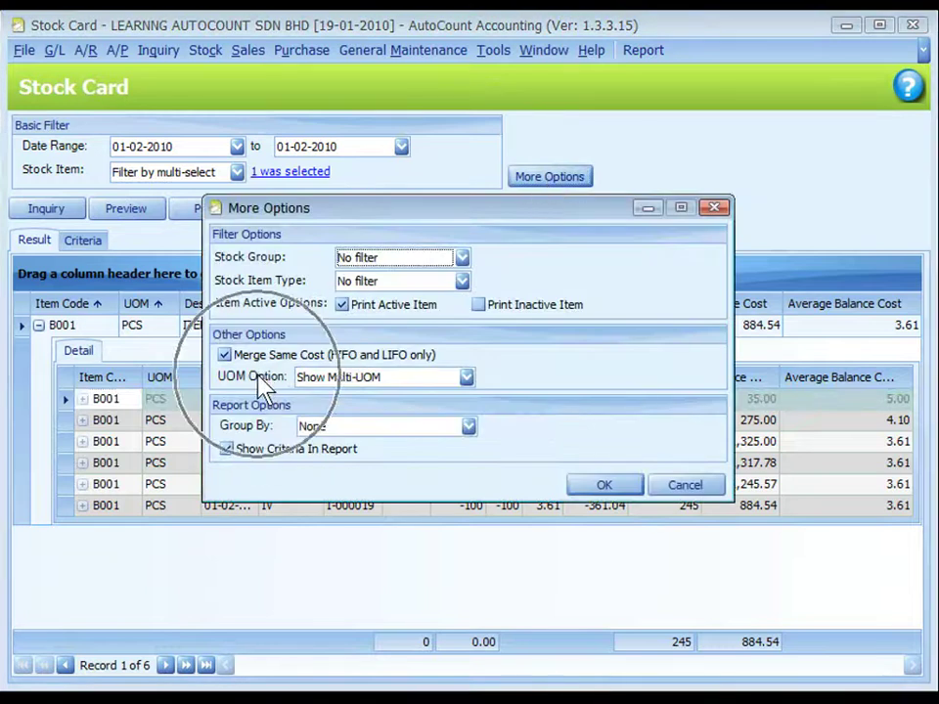
pyautogui.click(467, 378)
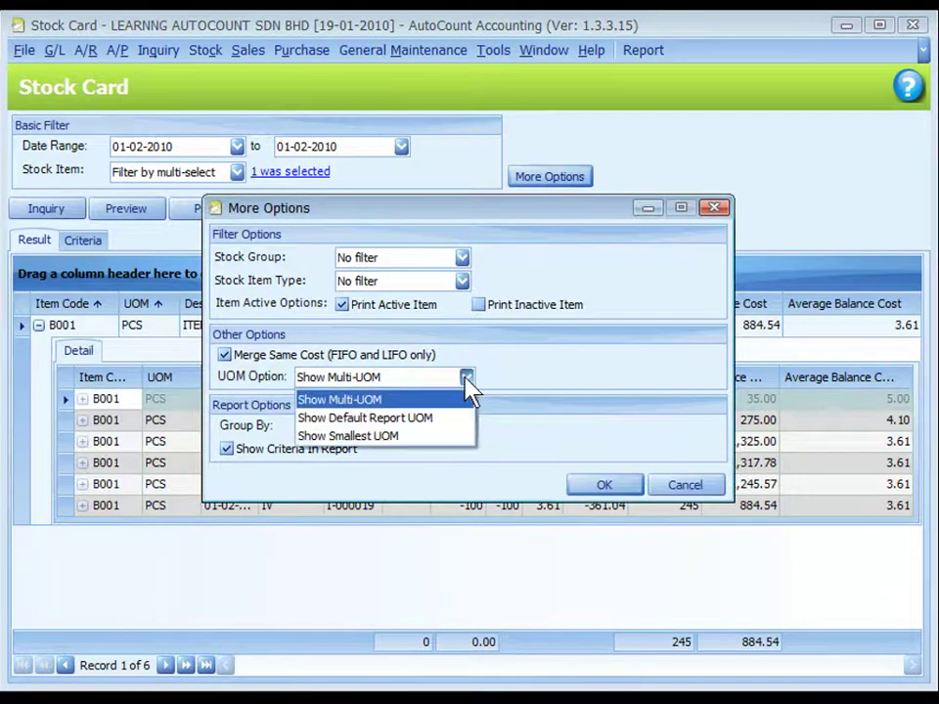
pyautogui.click(433, 437)
pyautogui.press('Return')
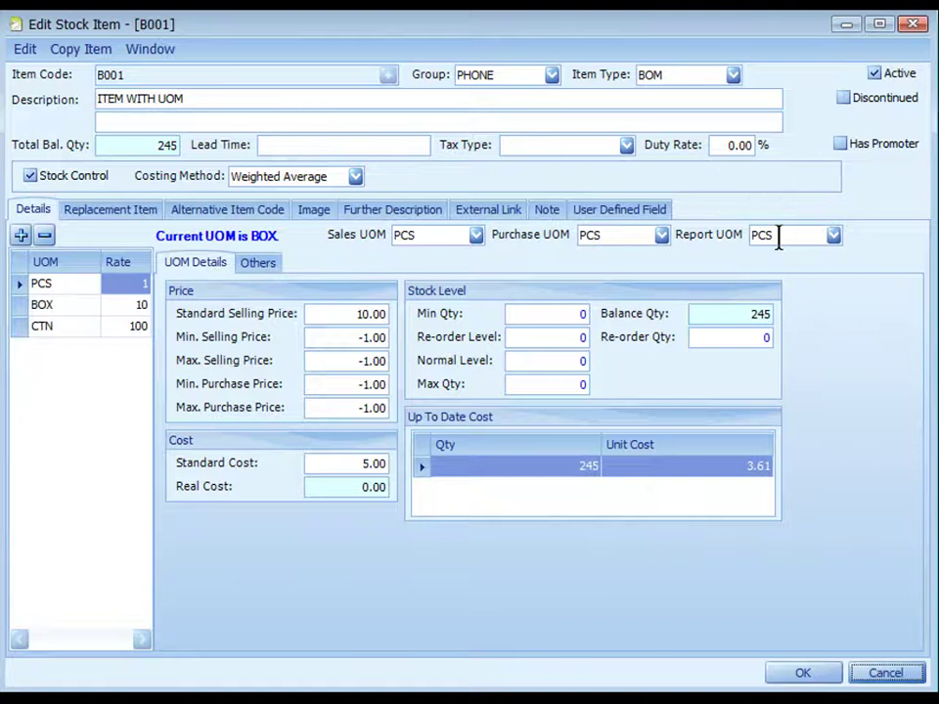
# Set the Report UOM of stock item B001 to BOX and save the item.
pyautogui.click(834, 236)
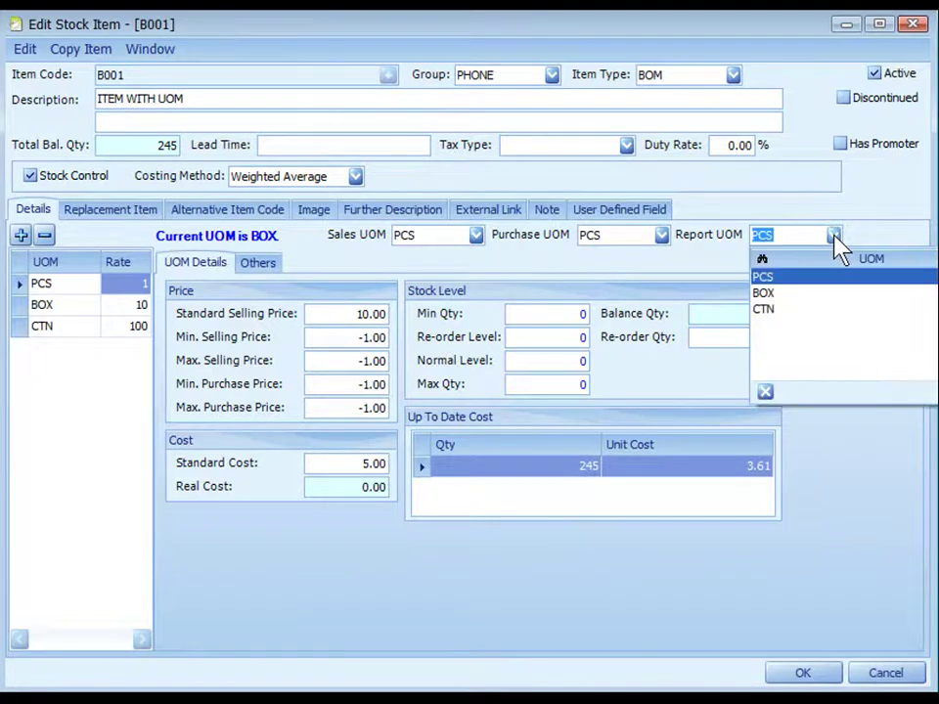
pyautogui.click(792, 295)
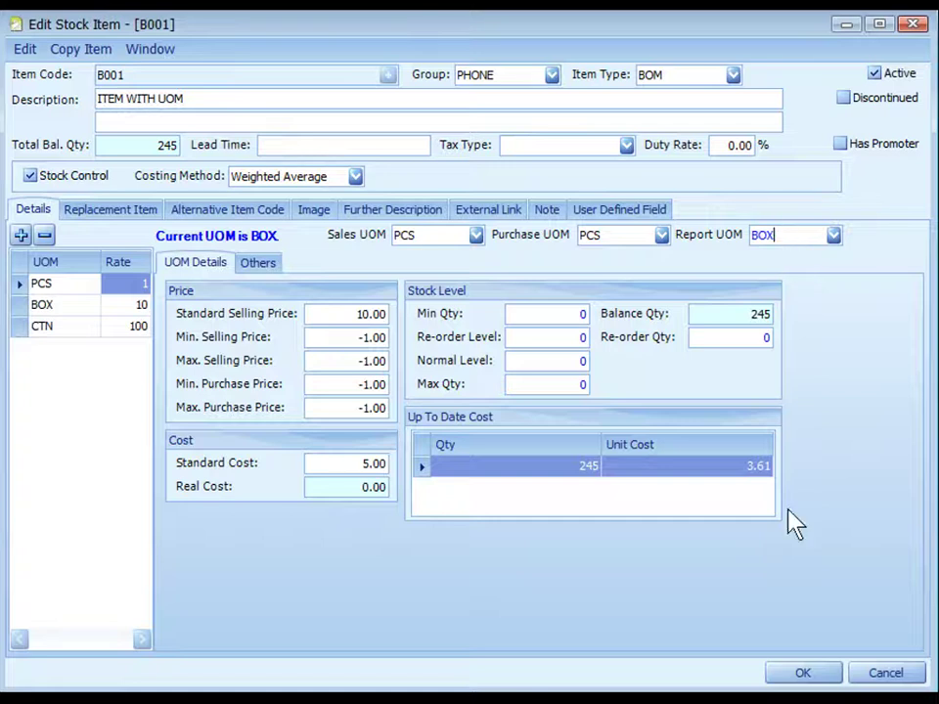
pyautogui.click(795, 675)
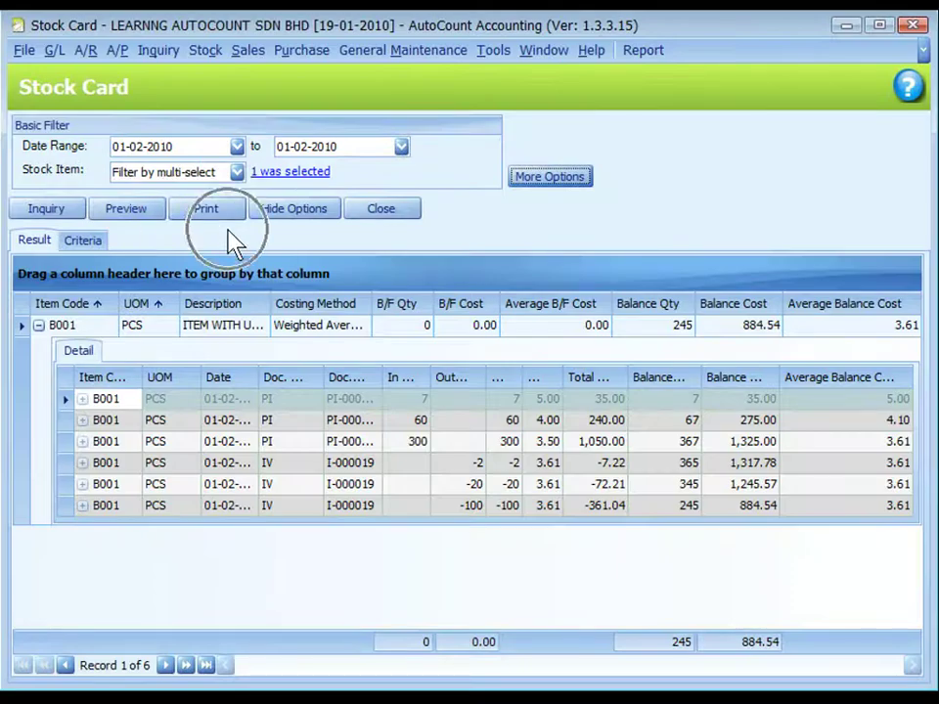
# Set the Stock Card report's UOM option to Show Default Report UOM.
pyautogui.click(538, 182)
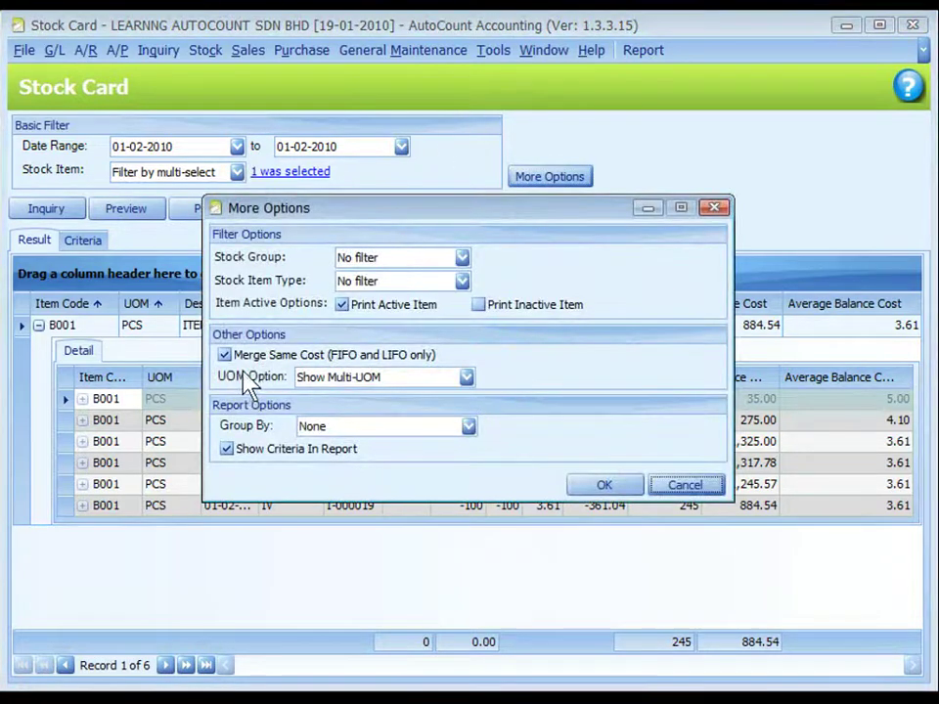
pyautogui.click(466, 378)
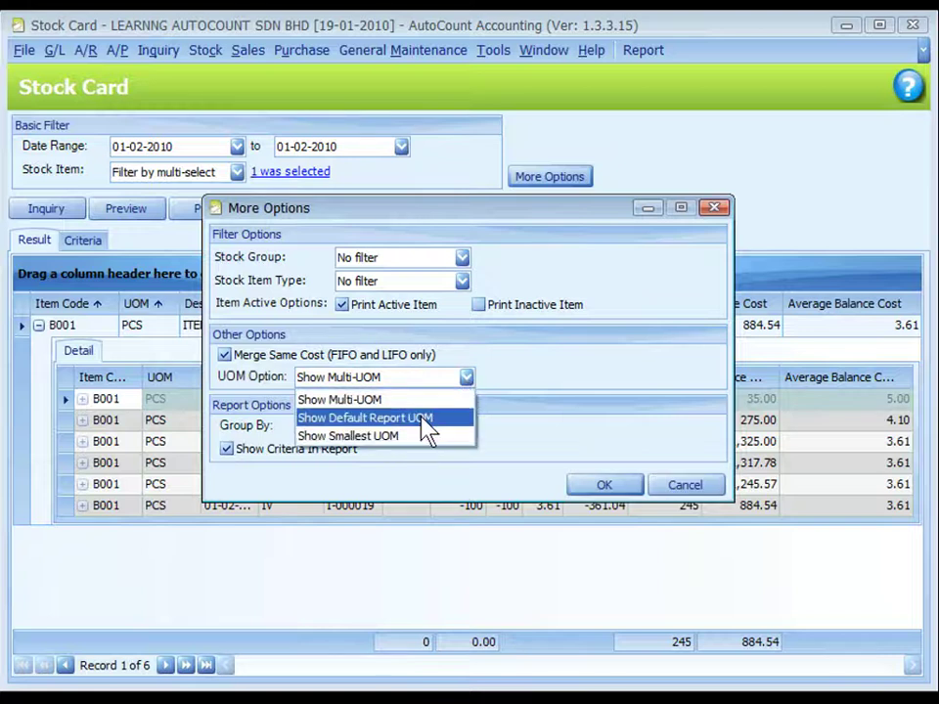
pyautogui.click(423, 418)
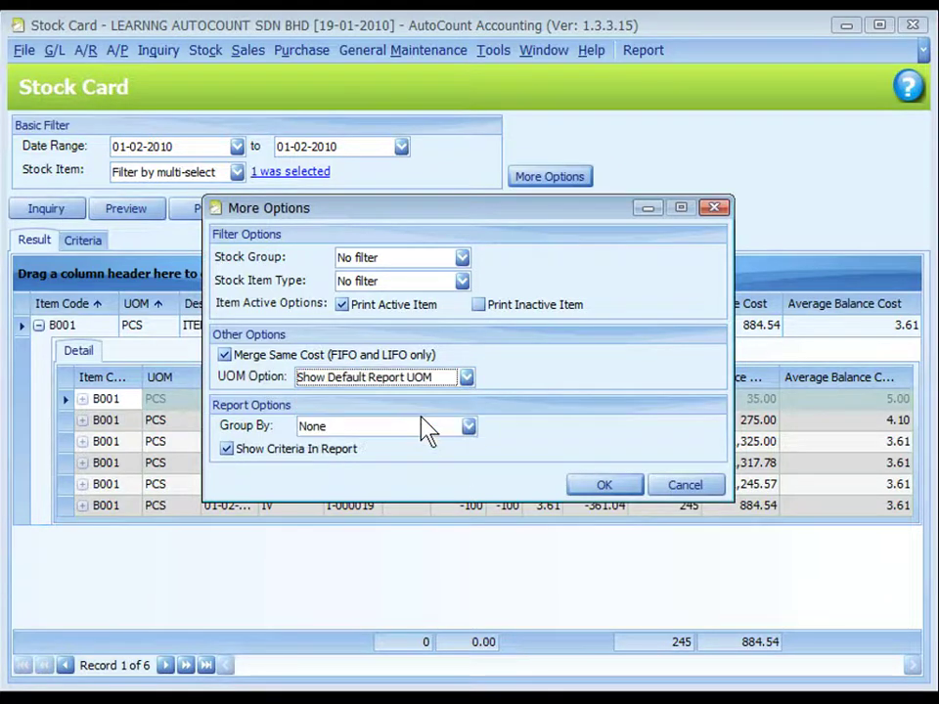
pyautogui.click(604, 487)
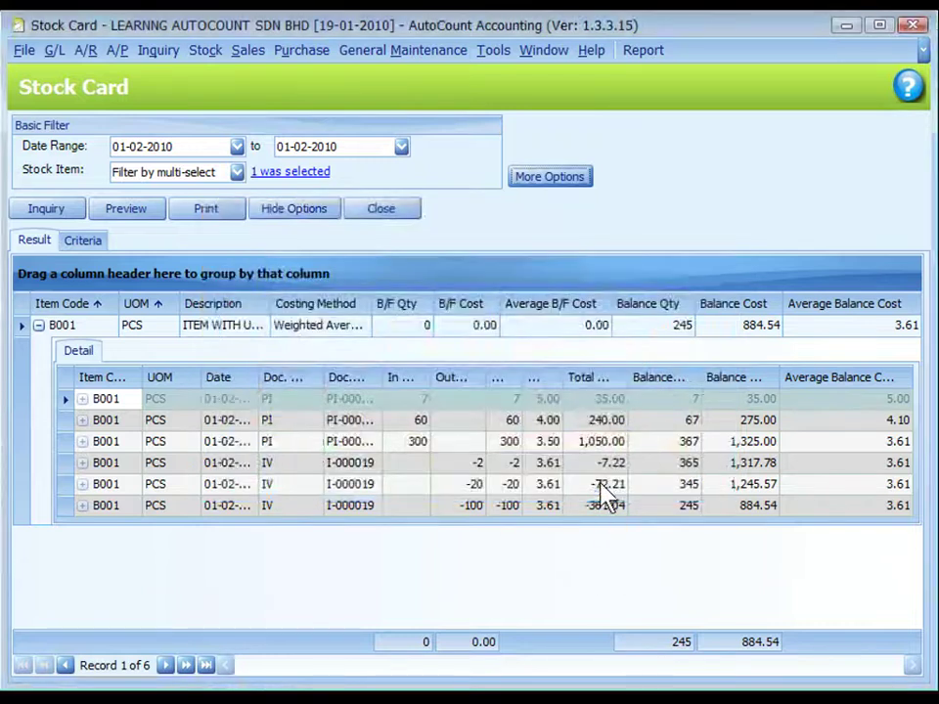
# Rerun the Stock Card inquiry and expand item B001's detail to examine quantities and costs in the report unit.
pyautogui.click(55, 215)
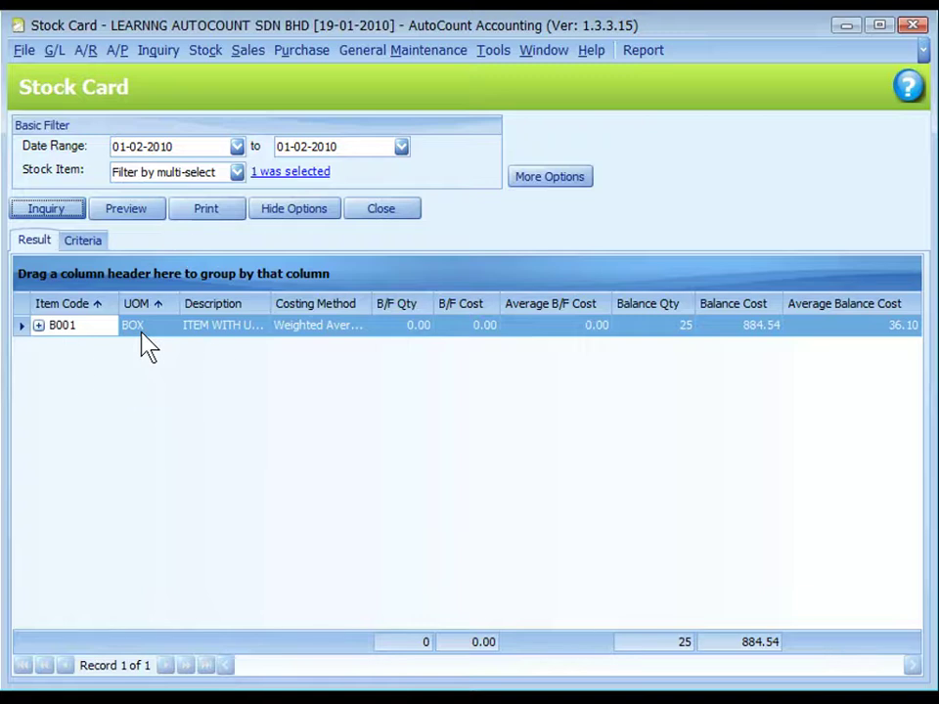
pyautogui.click(39, 326)
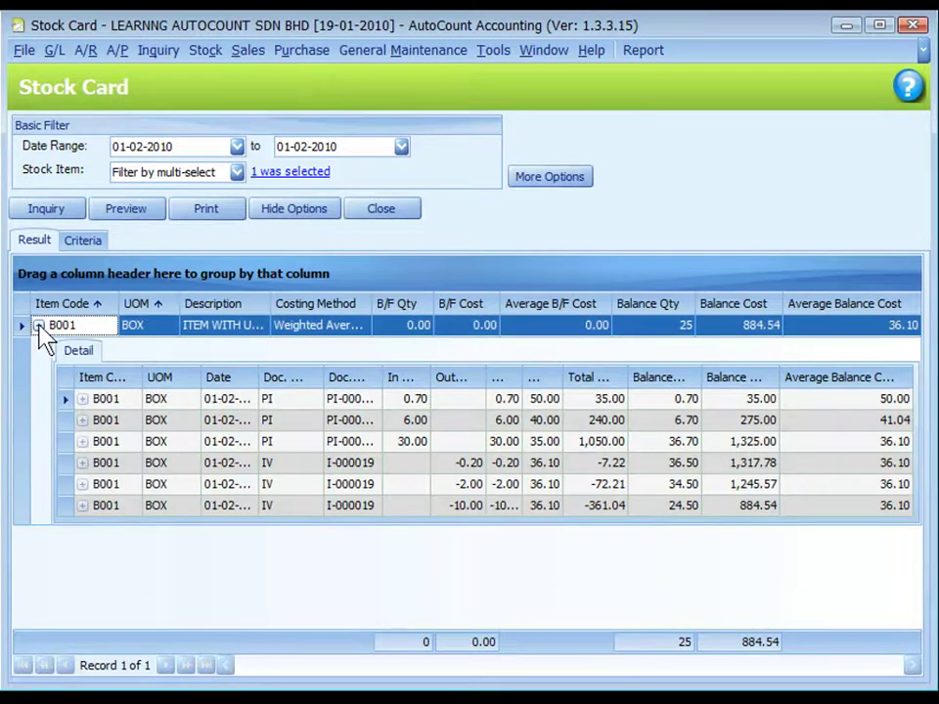
pyautogui.click(186, 401)
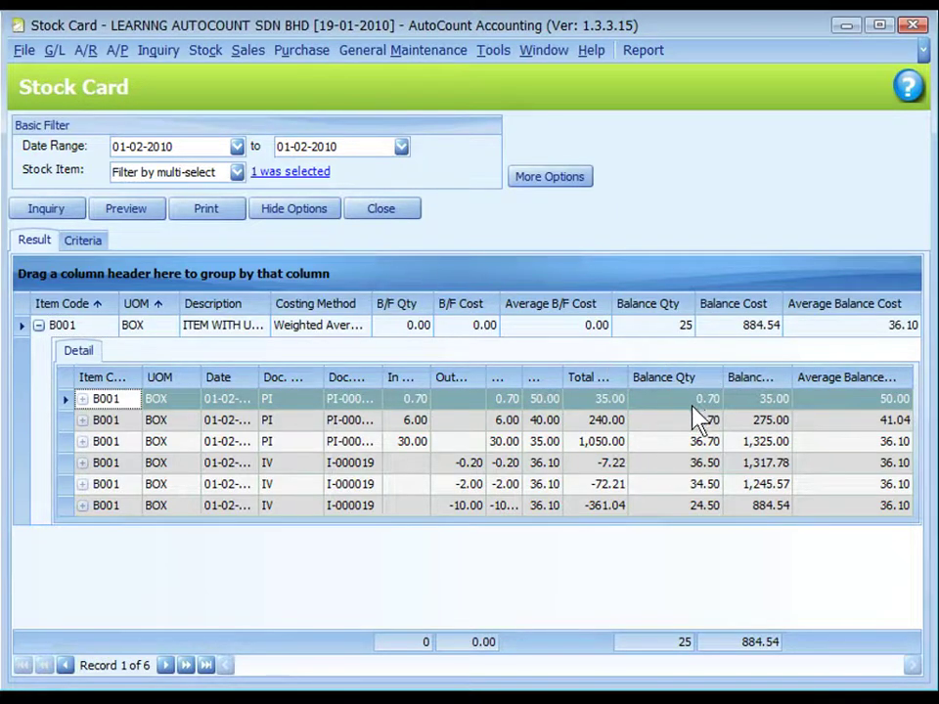